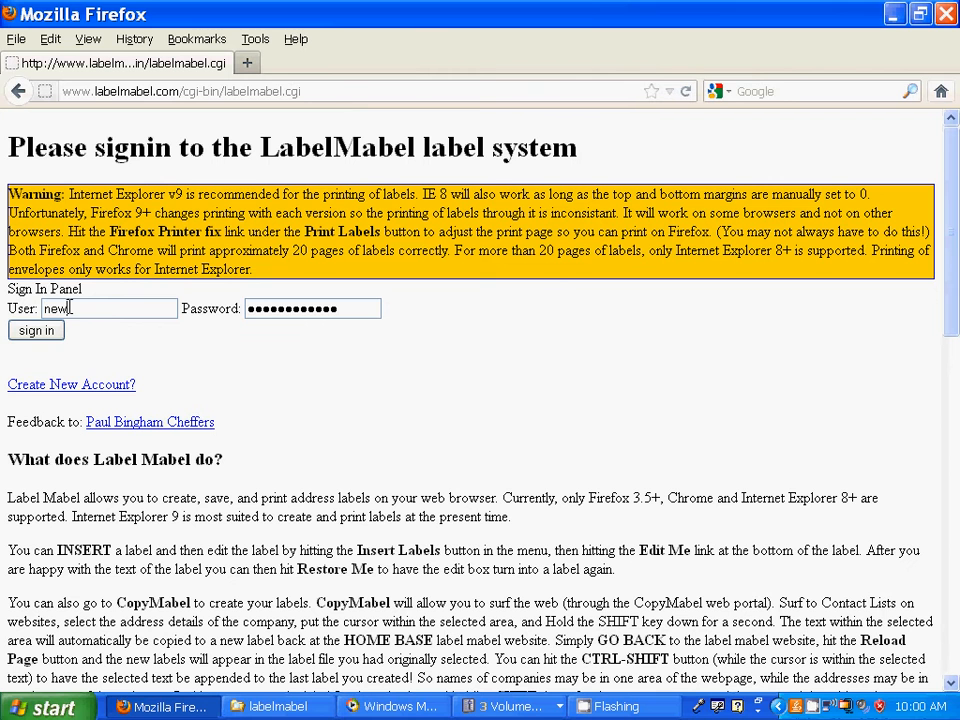
# - Sign in with the account's username and password, then dismiss Firefox's password-update prompt
pyautogui.write('account')
pyautogui.click(344, 308)
pyautogui.press('BackSpace')
pyautogui.press('BackSpace')
pyautogui.press('BackSpace')
pyautogui.press('BackSpace')
pyautogui.press('BackSpace')
pyautogui.press('BackSpace')
pyautogui.press('BackSpace')
pyautogui.press('BackSpace')
pyautogui.press('BackSpace')
pyautogui.press('BackSpace')
pyautogui.press('BackSpace')
pyautogui.press('BackSpace')
pyautogui.press('BackSpace')
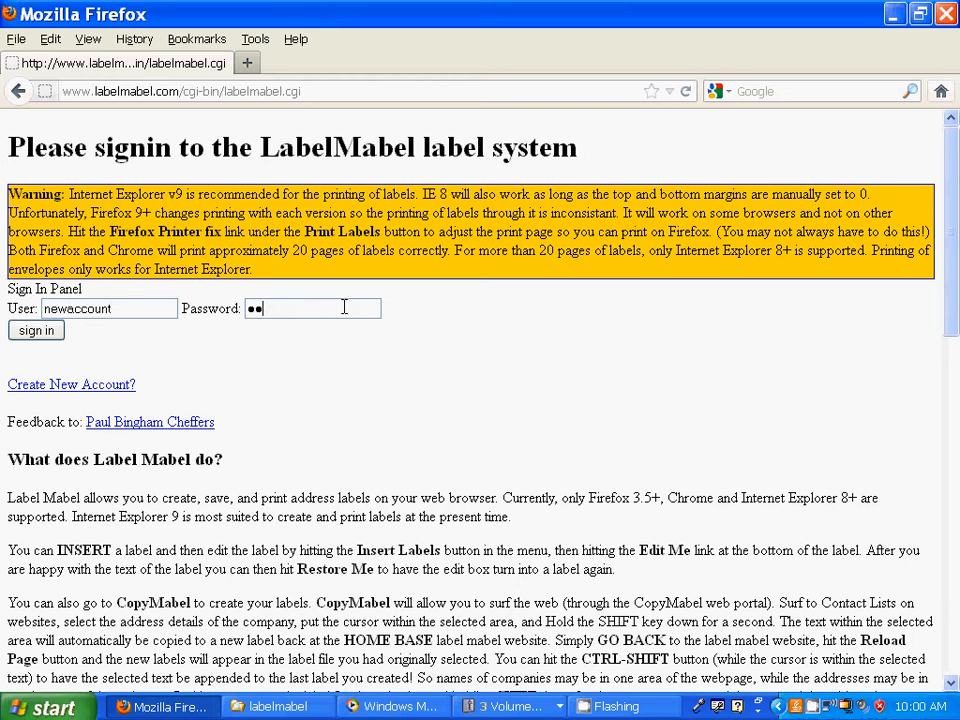
pyautogui.write('newa')
pyautogui.click(27, 338)
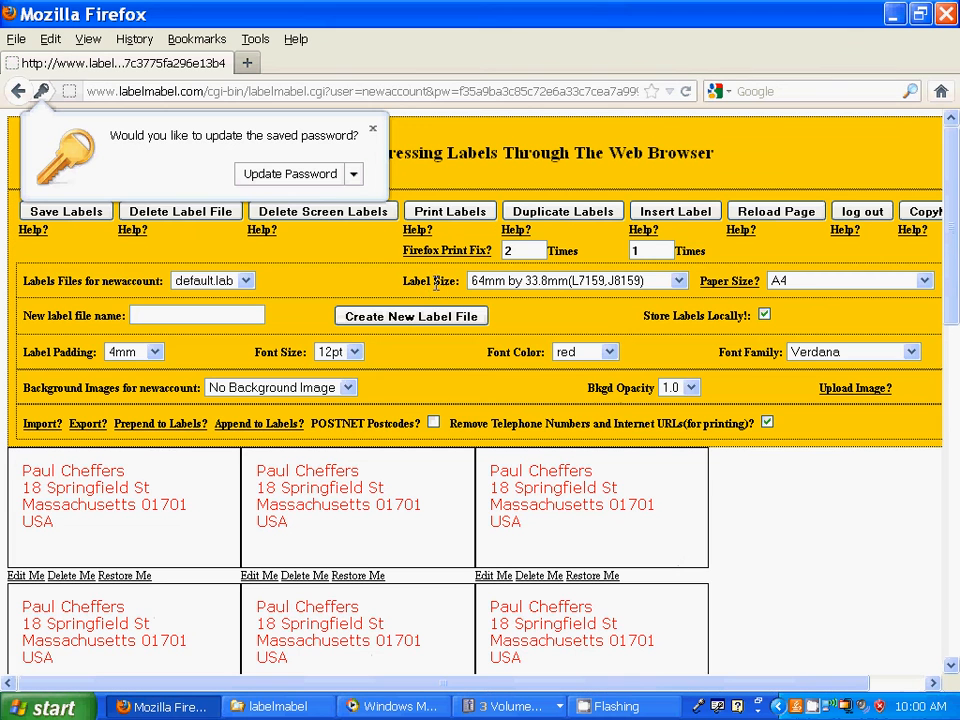
pyautogui.click(373, 129)
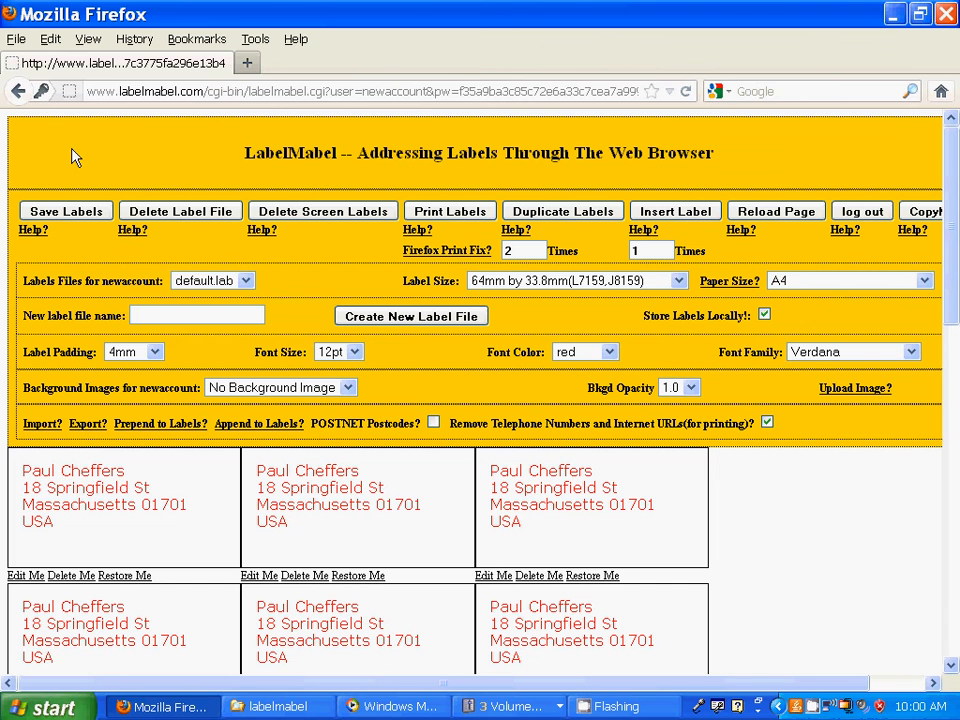
pyautogui.click(17, 44)
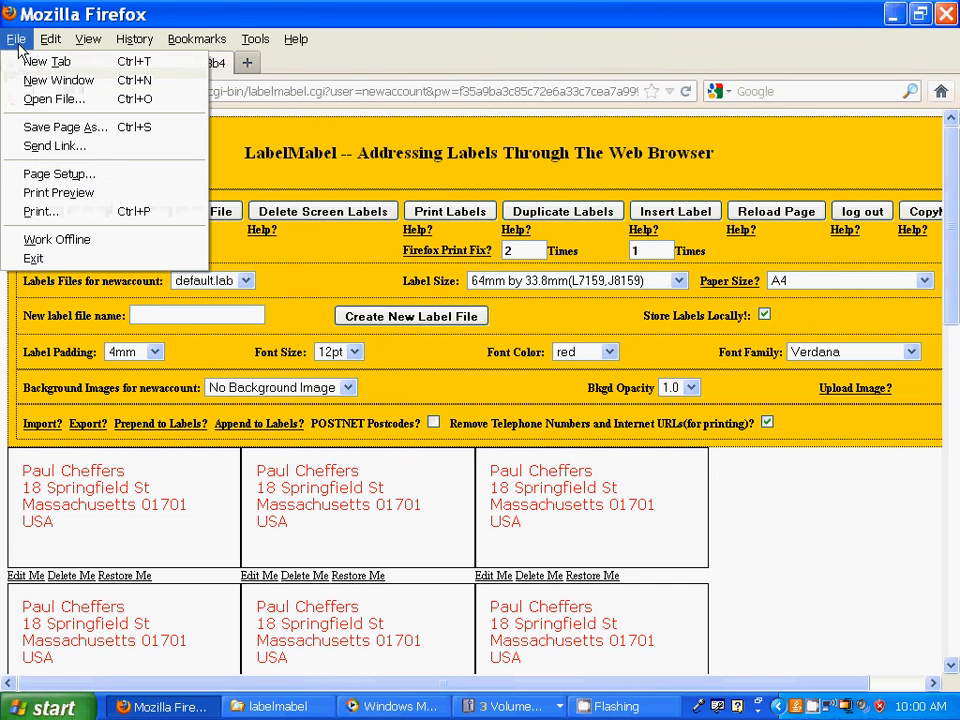
pyautogui.click(62, 176)
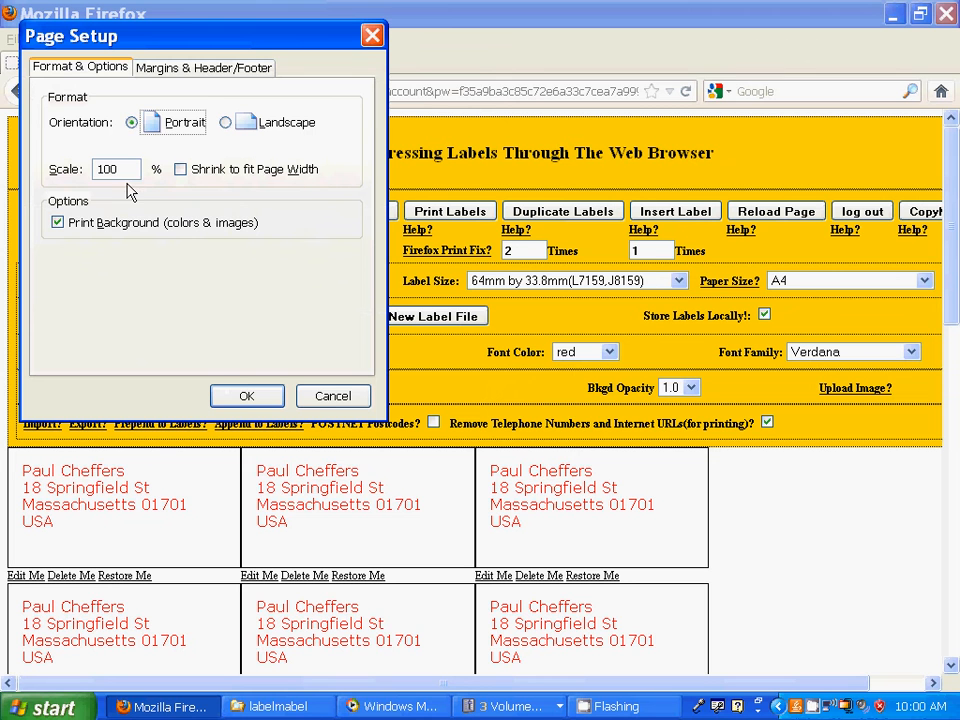
pyautogui.click(181, 170)
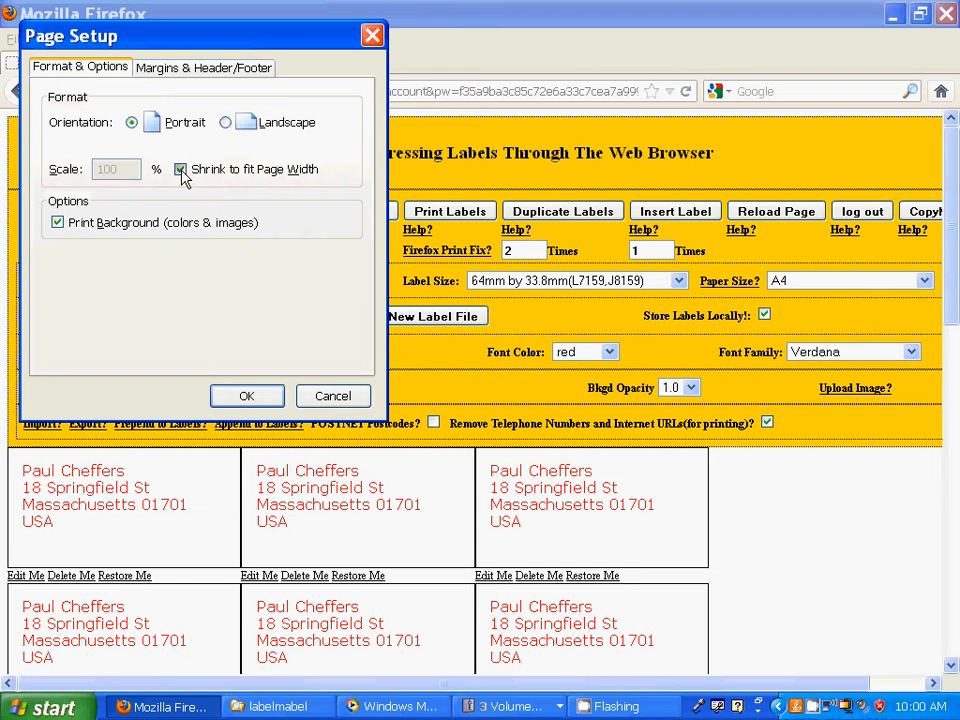
pyautogui.click(181, 170)
pyautogui.click(57, 223)
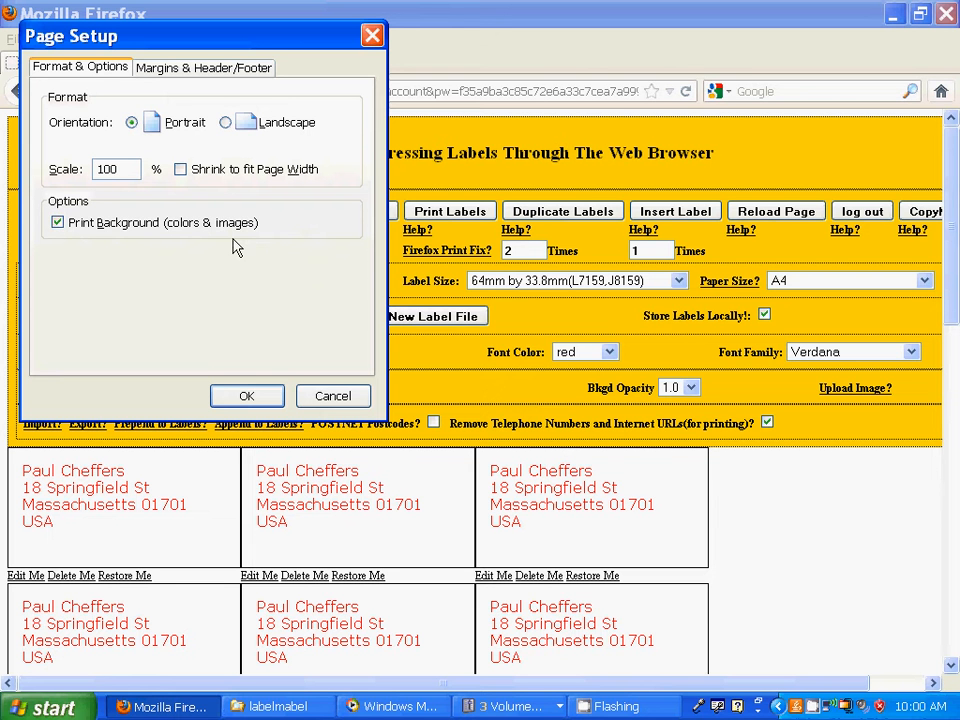
pyautogui.click(215, 68)
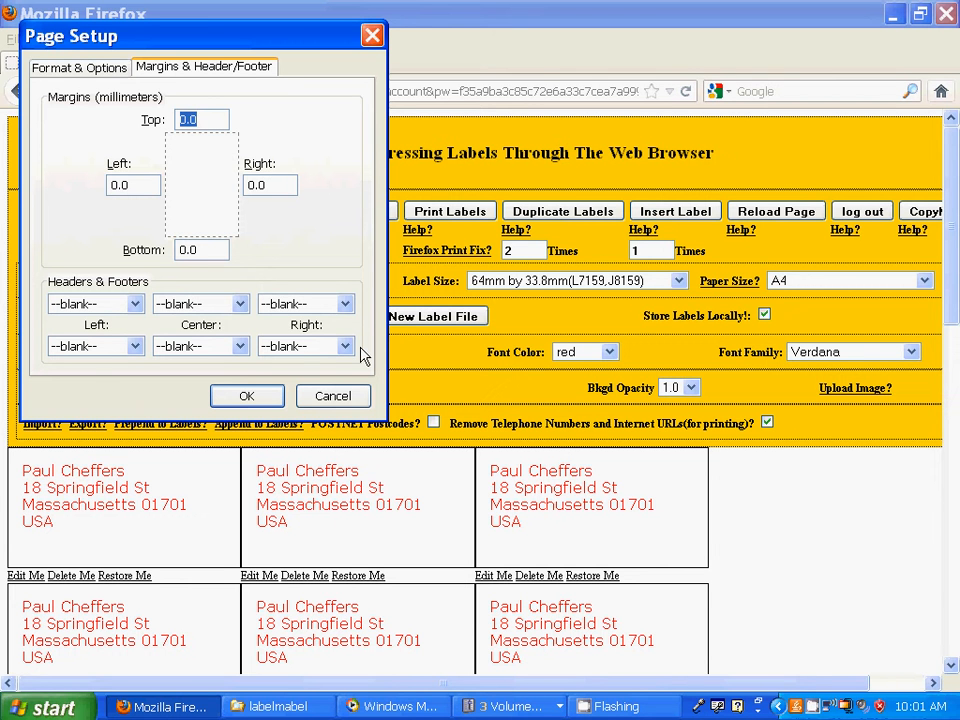
pyautogui.click(322, 400)
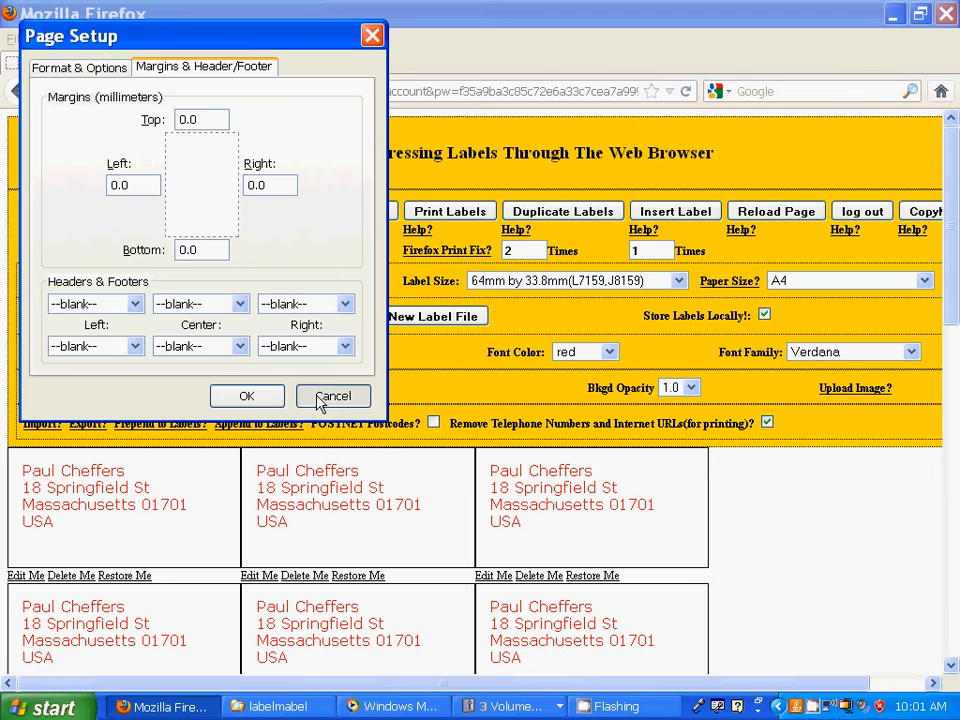
pyautogui.click(266, 401)
pyautogui.click(266, 402)
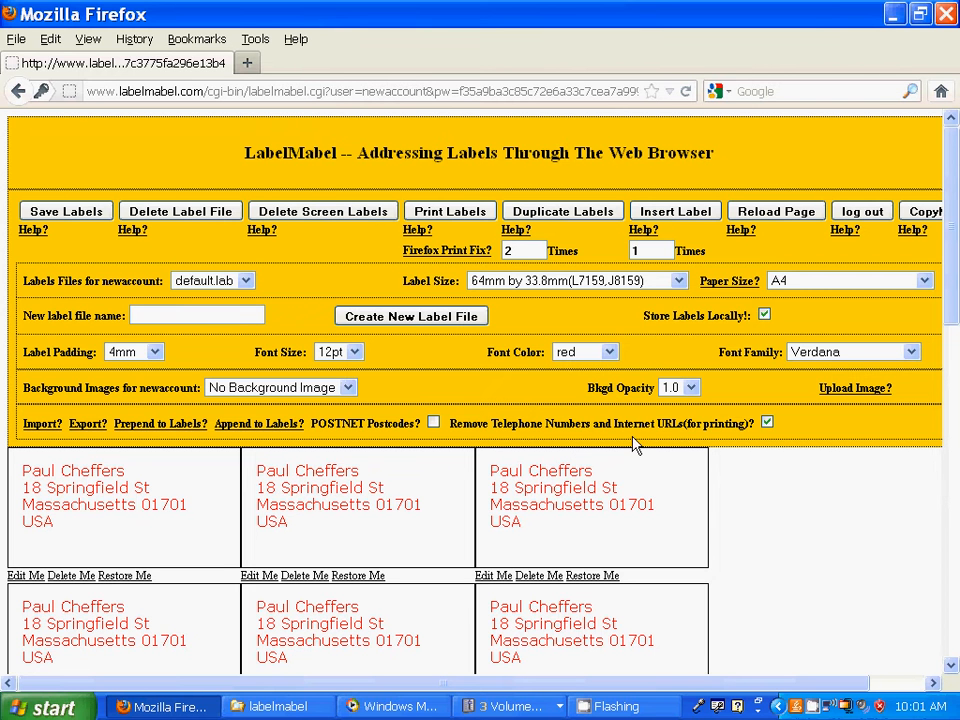
pyautogui.click(893, 14)
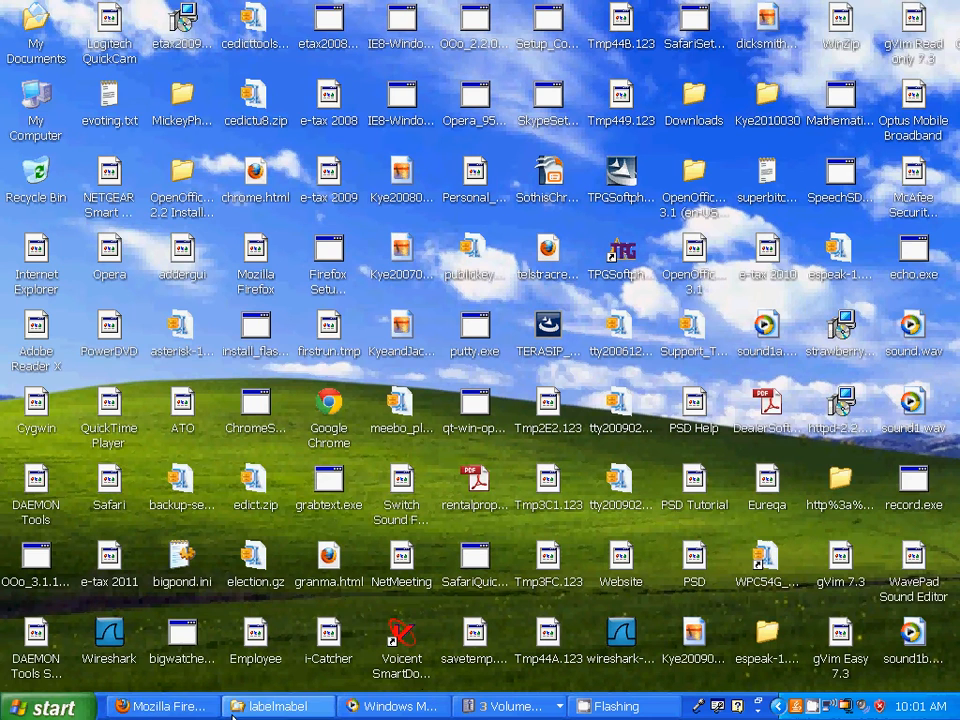
pyautogui.click(165, 707)
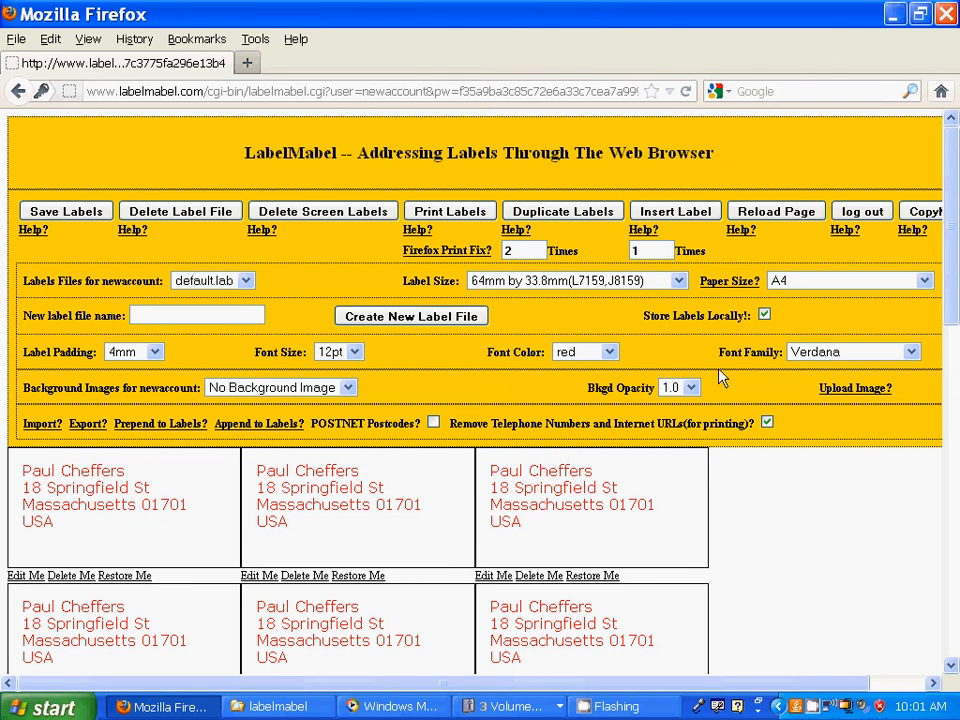
# - Keep A4 paper size and request a new label file named localfile1
pyautogui.click(925, 281)
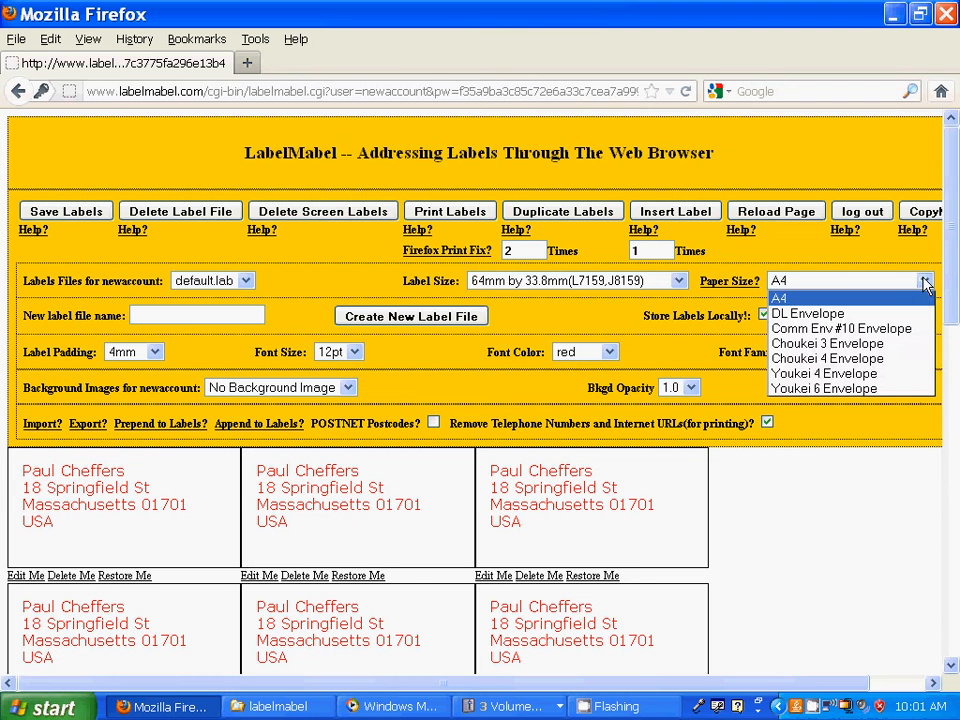
pyautogui.click(925, 283)
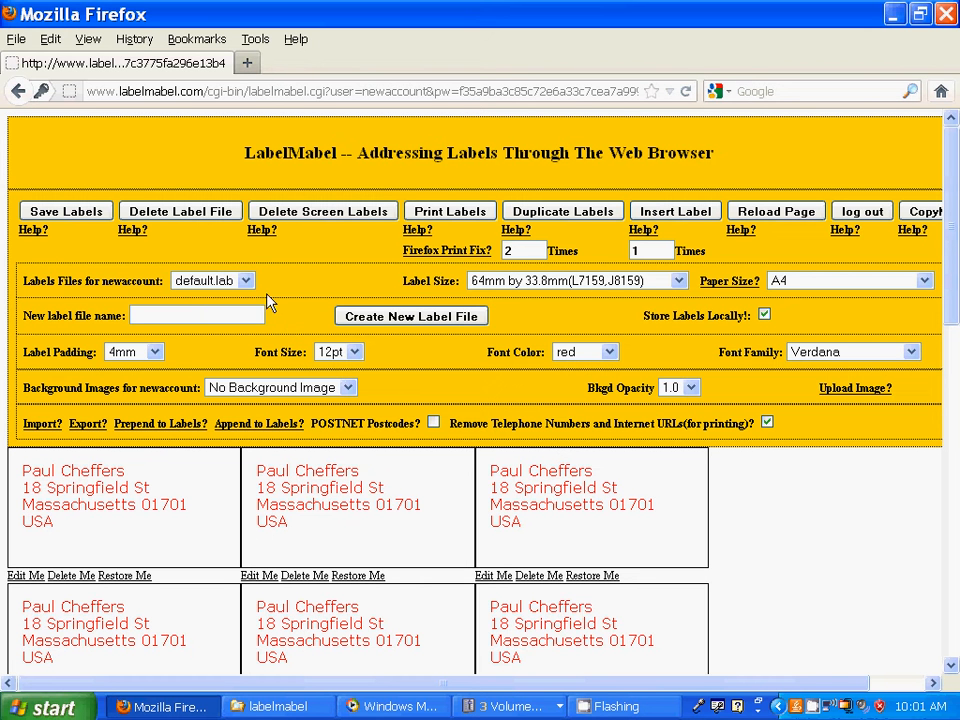
pyautogui.click(150, 315)
pyautogui.write('localfile1')
pyautogui.click(370, 320)
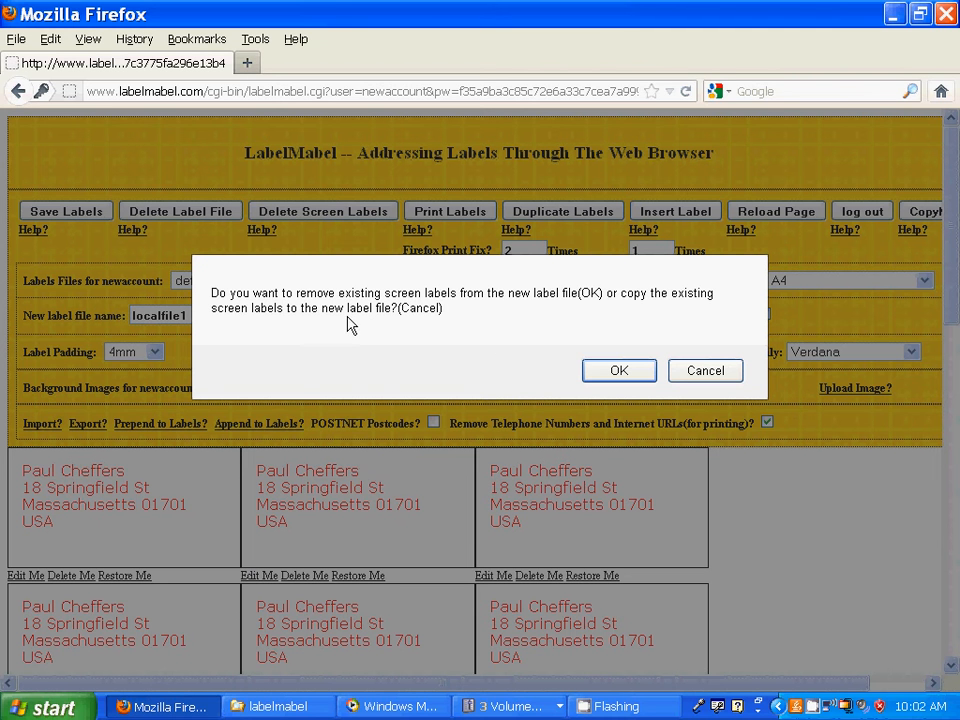
# - Choose Cancel so the existing screen labels are copied into localfile1
pyautogui.click(705, 371)
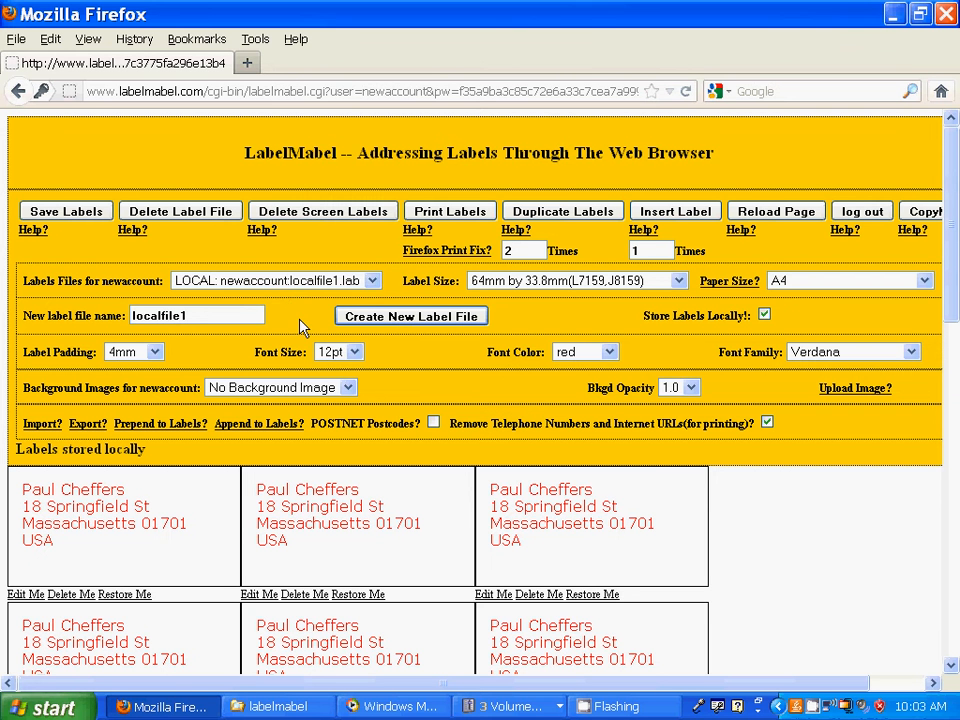
pyautogui.moveTo(951, 254); pyautogui.dragTo(953, 287)
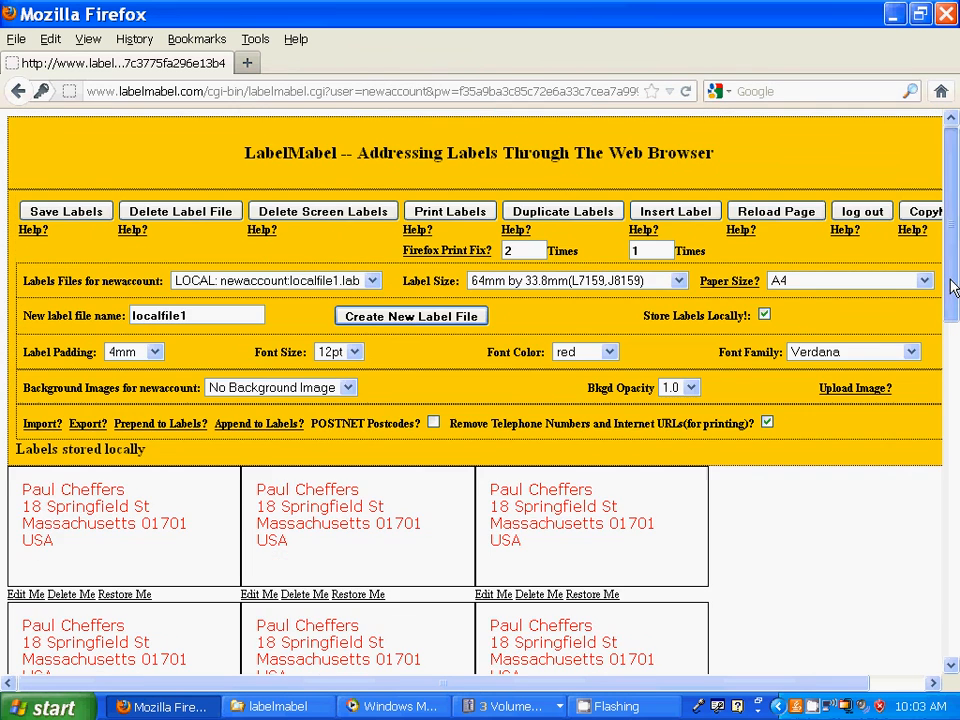
pyautogui.click(955, 651)
pyautogui.click(955, 651)
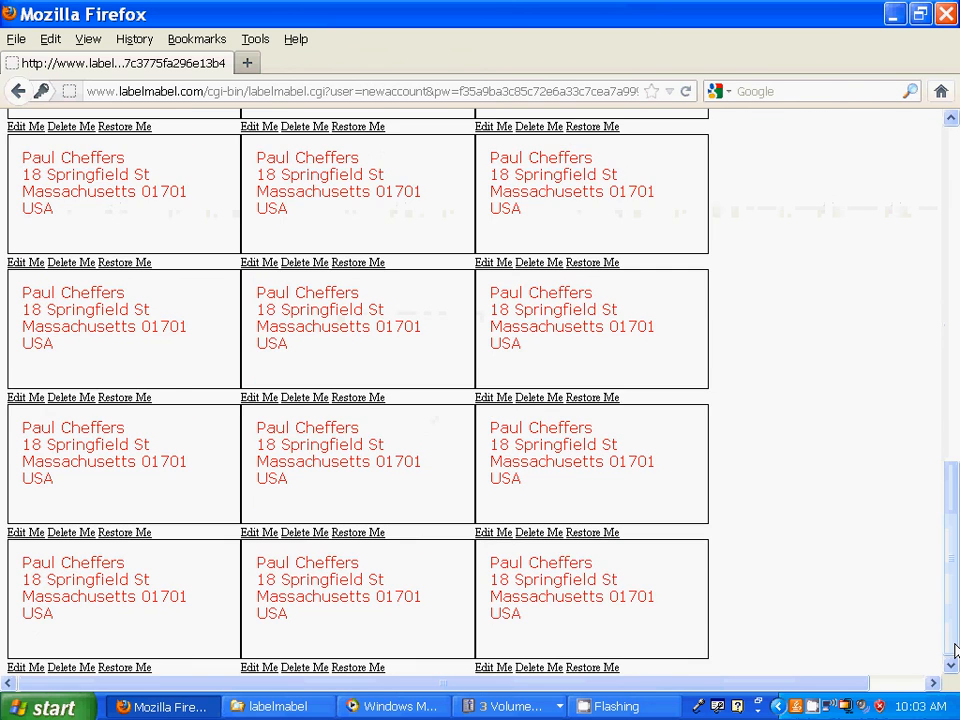
pyautogui.moveTo(955, 651); pyautogui.dragTo(955, 133)
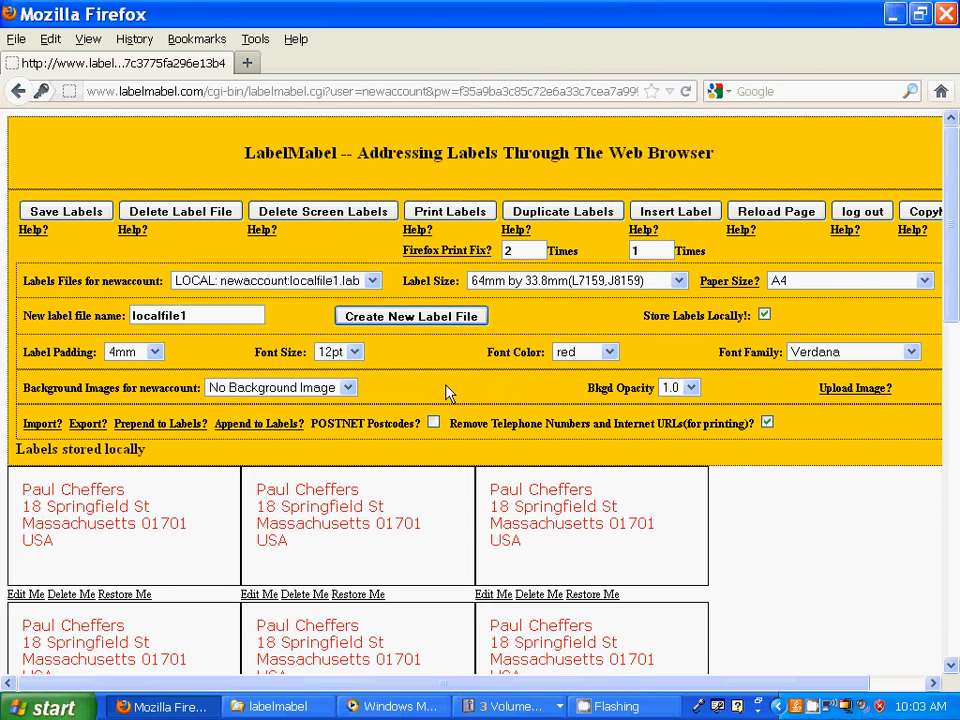
# - Check that Background Images offers only No Background Image, then show the image upload panel
pyautogui.click(348, 387)
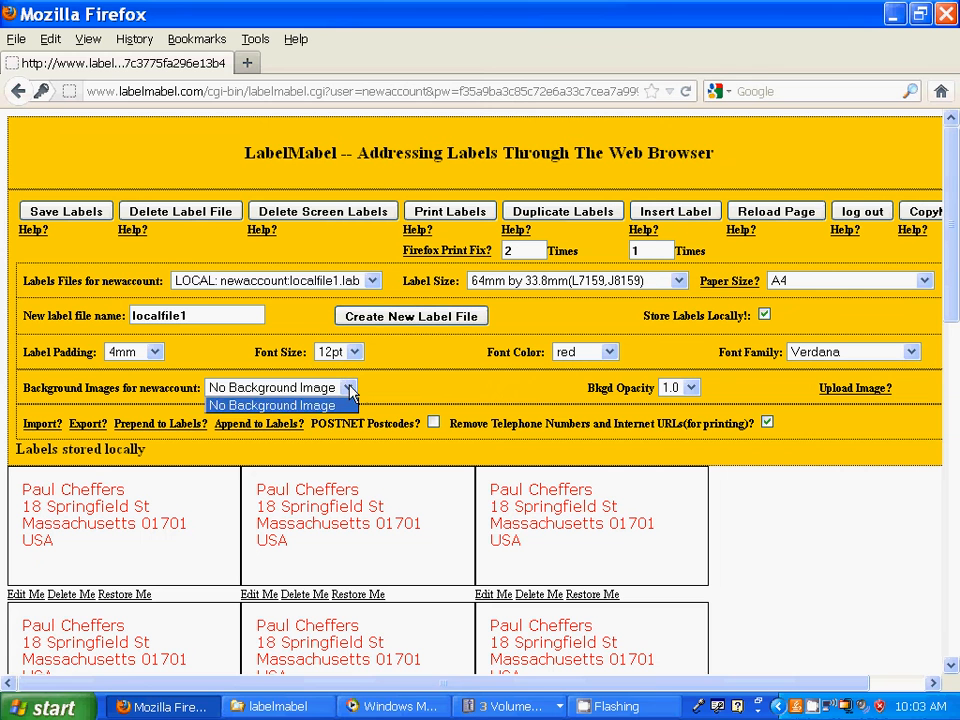
pyautogui.click(350, 390)
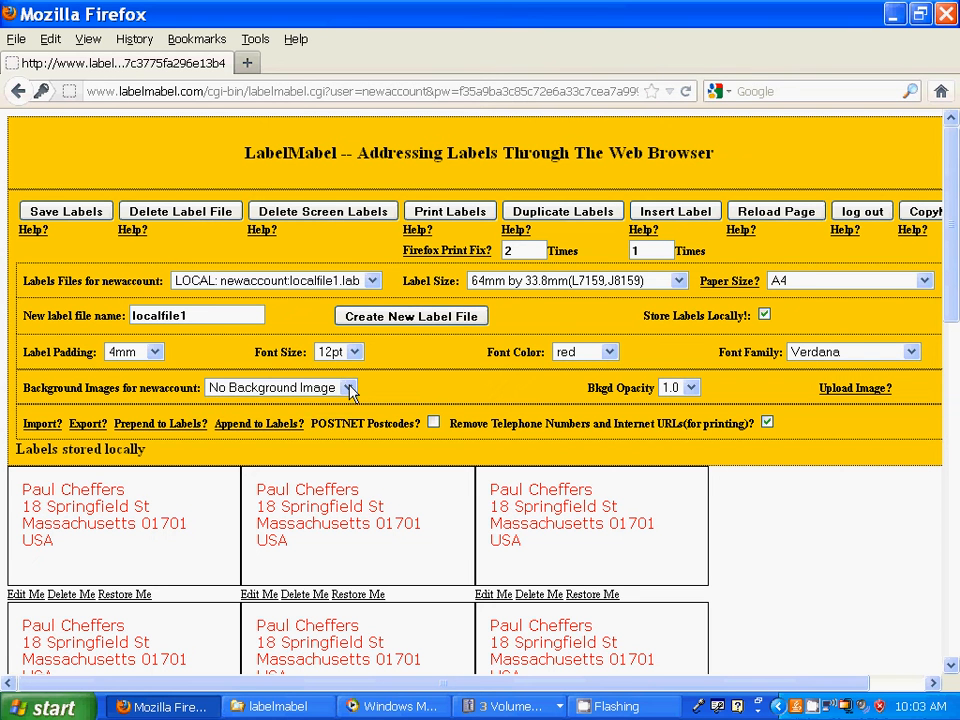
pyautogui.click(850, 388)
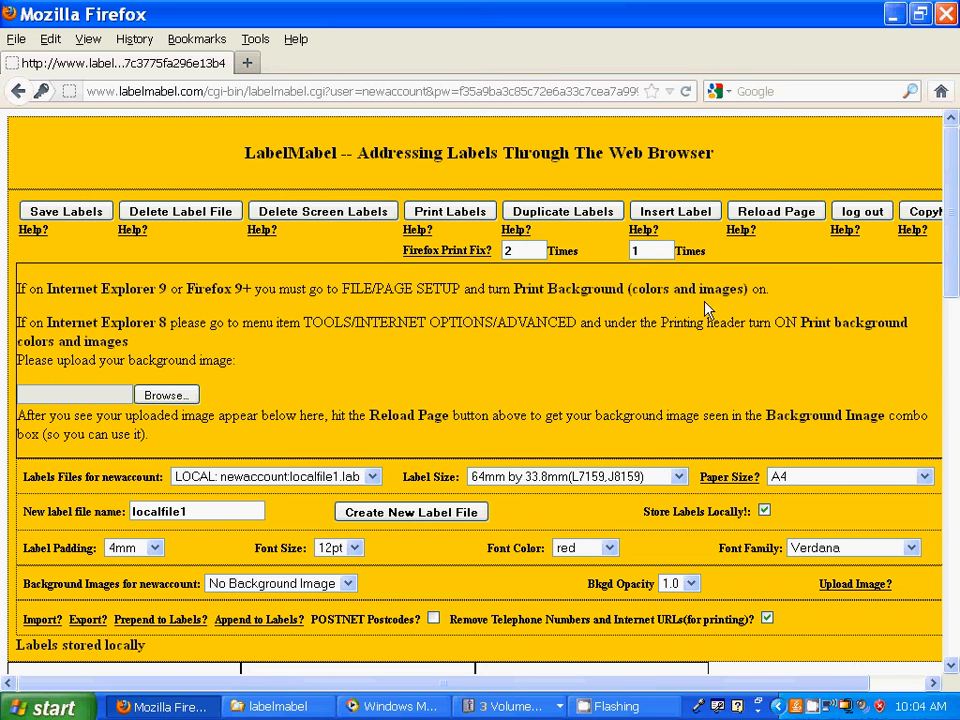
# - Browse My Documents and select hongkong.jpg as the background file to upload
pyautogui.click(160, 398)
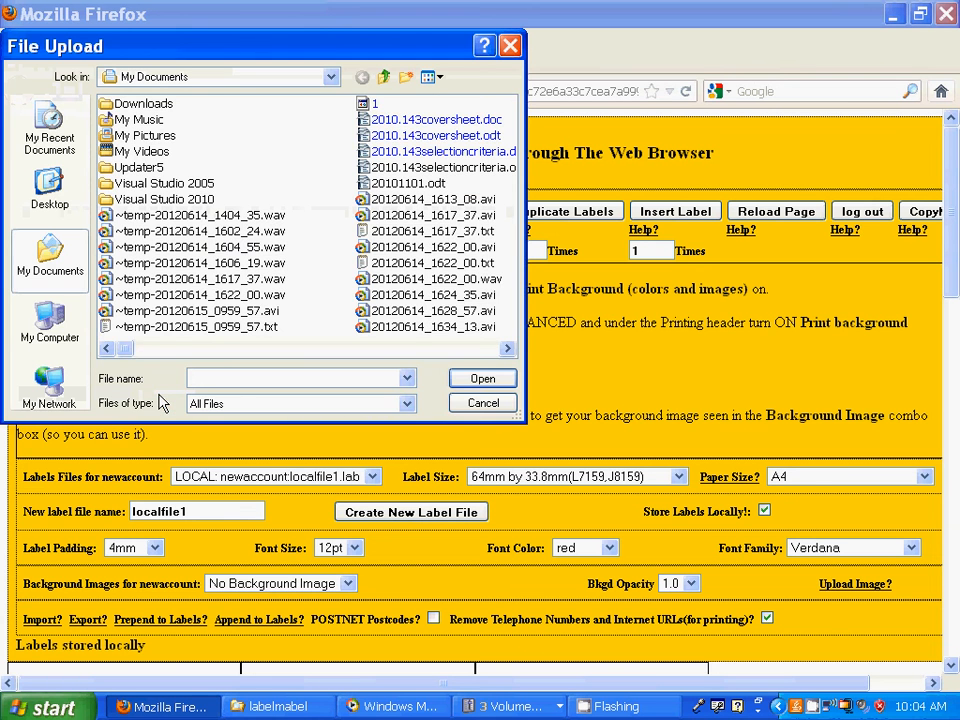
pyautogui.click(450, 349)
pyautogui.click(450, 349)
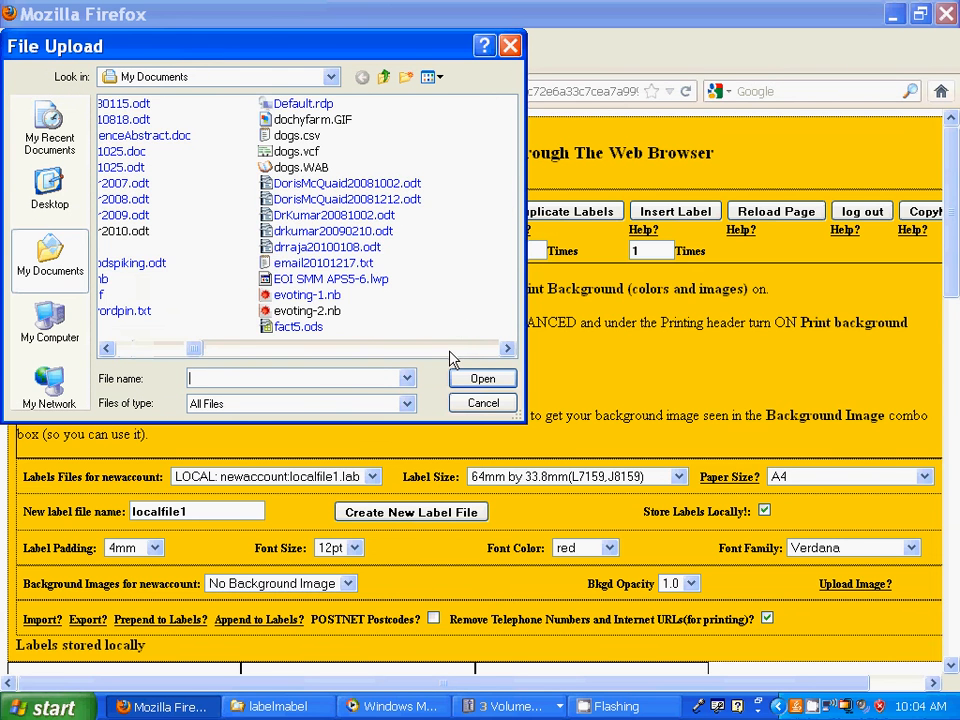
pyautogui.click(450, 349)
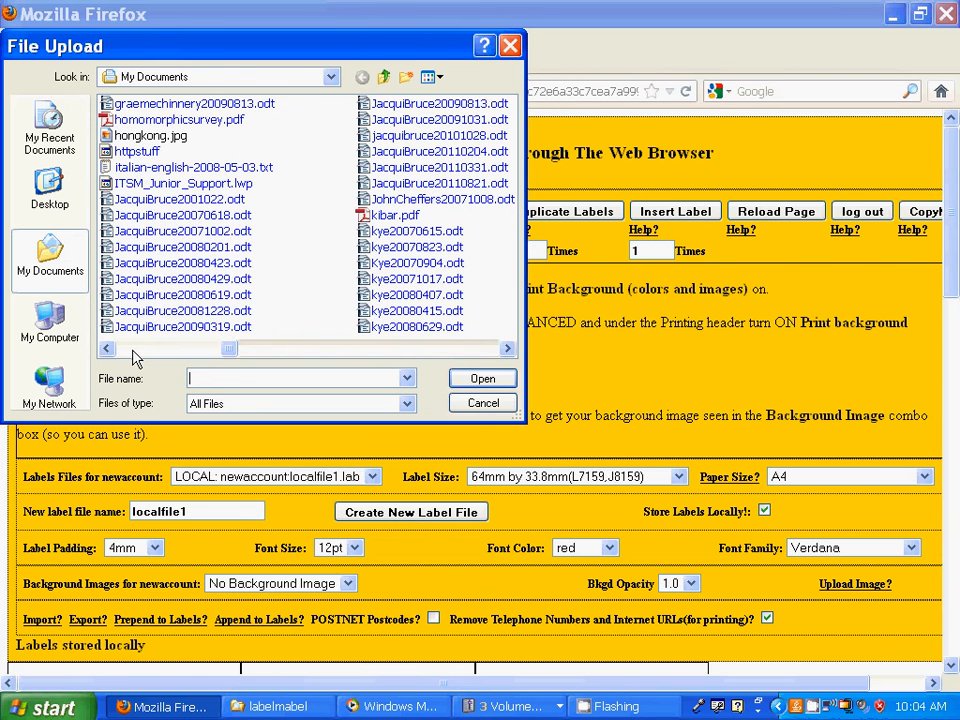
pyautogui.click(132, 349)
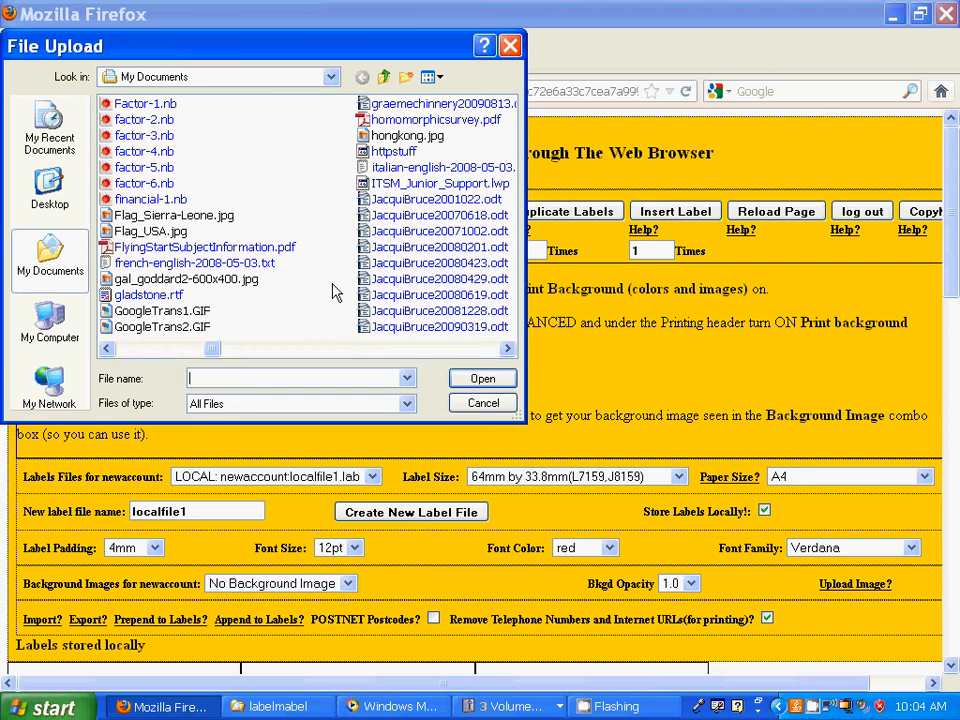
pyautogui.click(372, 138)
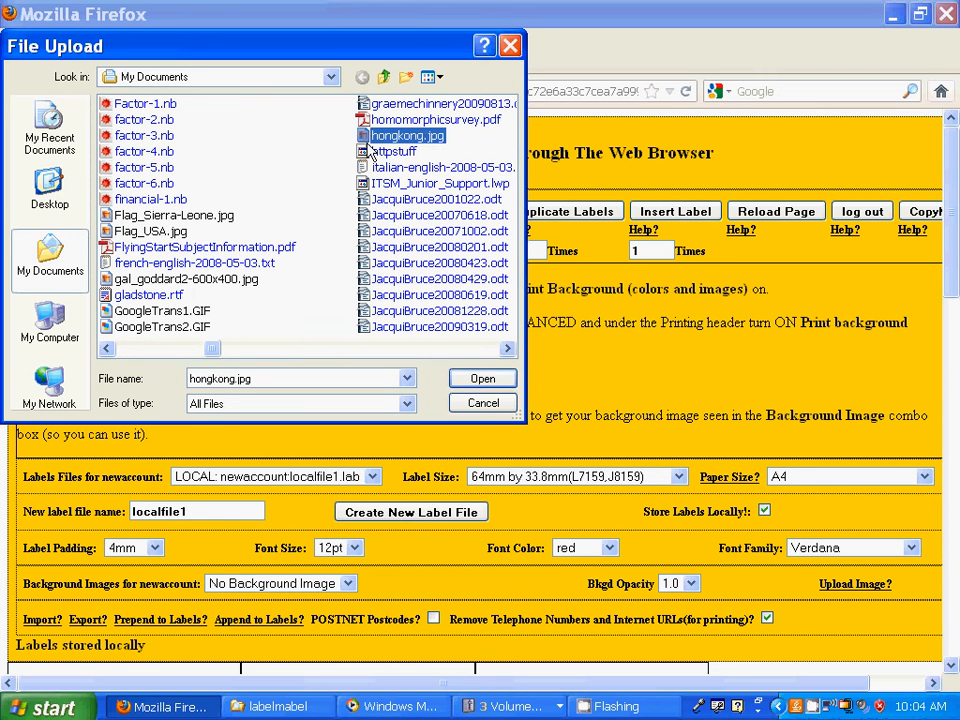
pyautogui.click(483, 381)
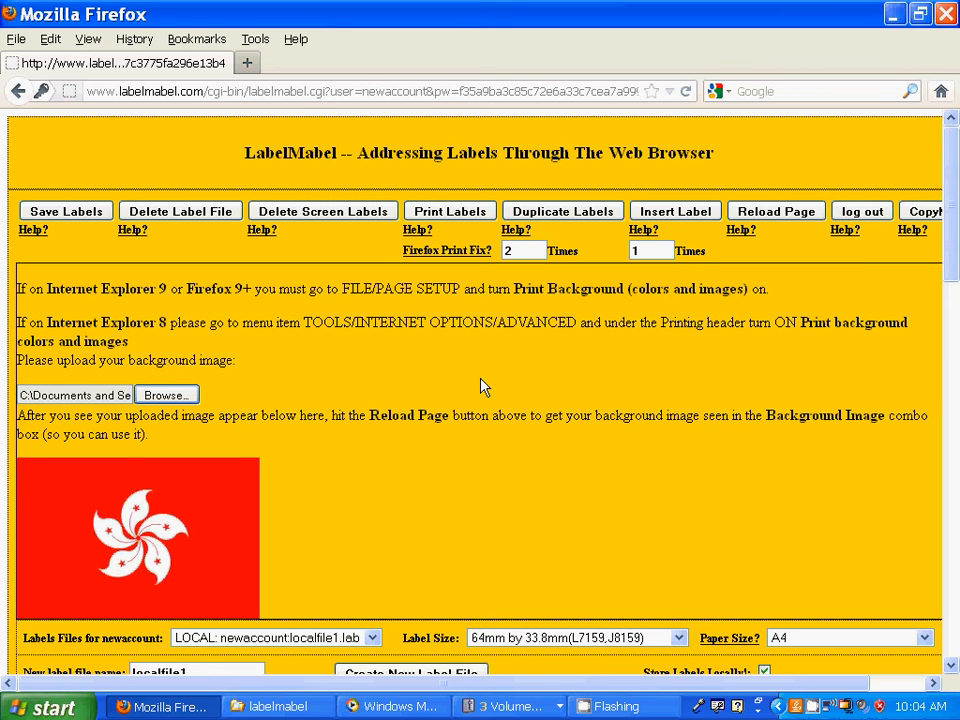
# - Reload the page once the Hong Kong flag image has uploaded
pyautogui.click(781, 218)
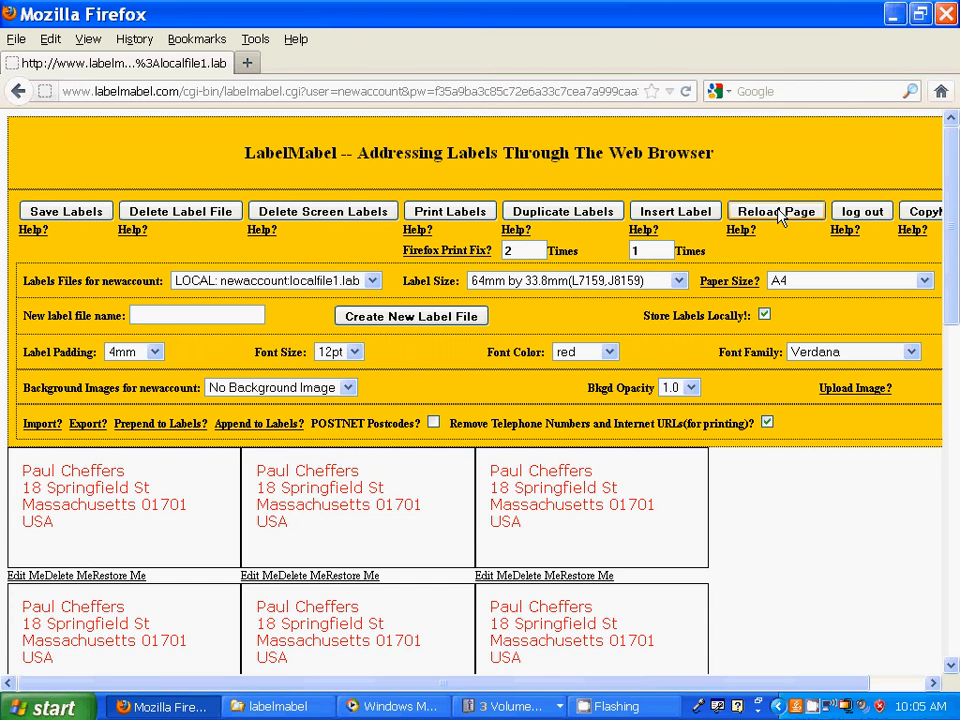
# - Choose hongkong.jpg in the Background Images list at full opacity
pyautogui.click(347, 388)
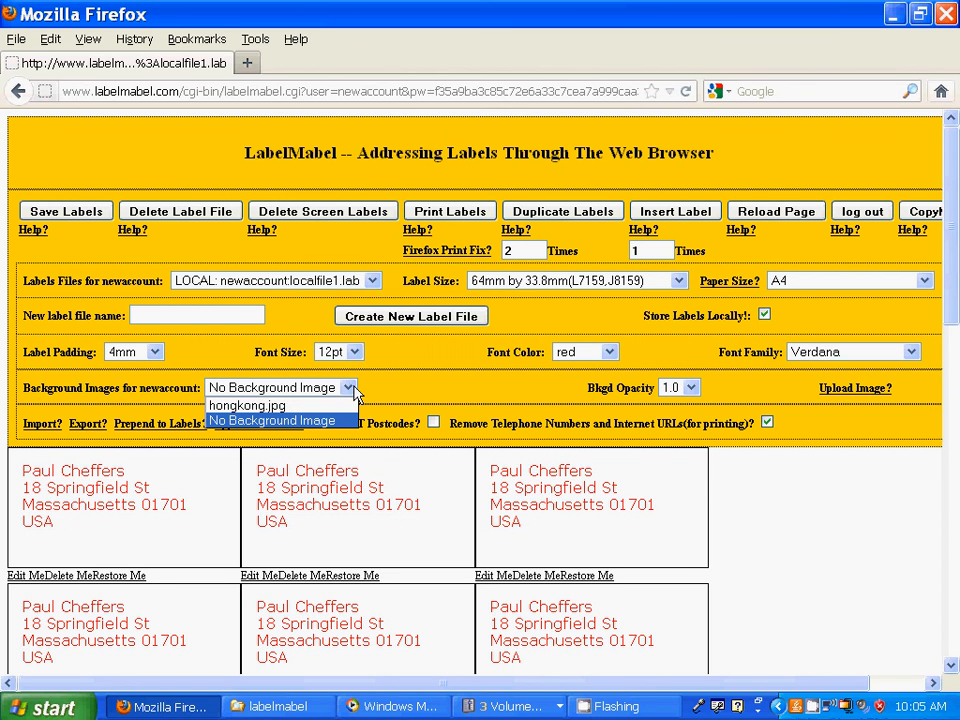
pyautogui.click(276, 406)
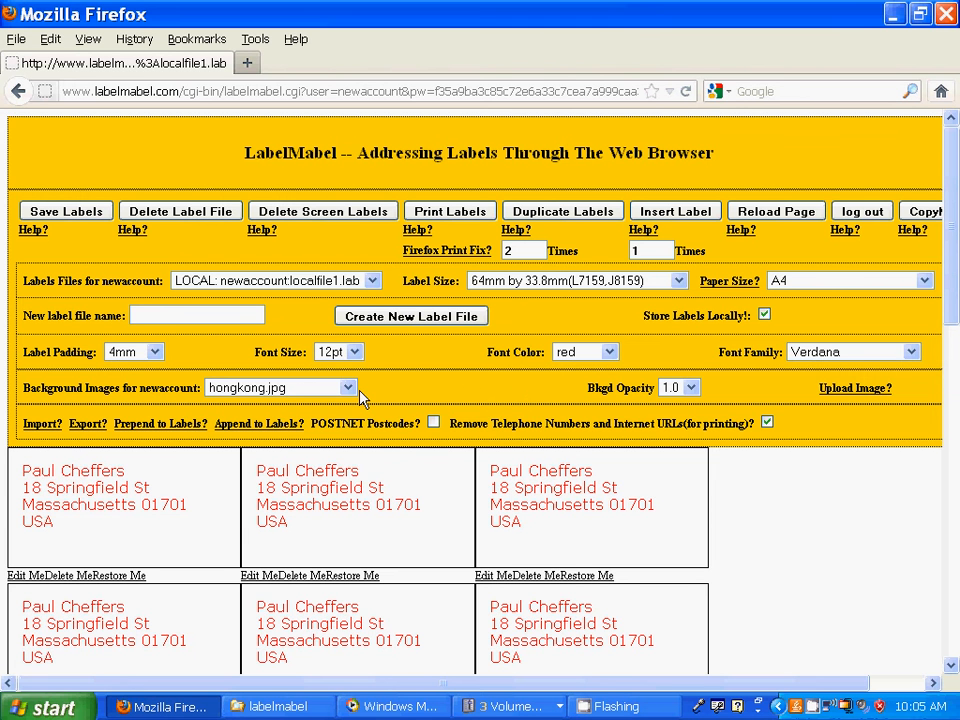
pyautogui.click(610, 353)
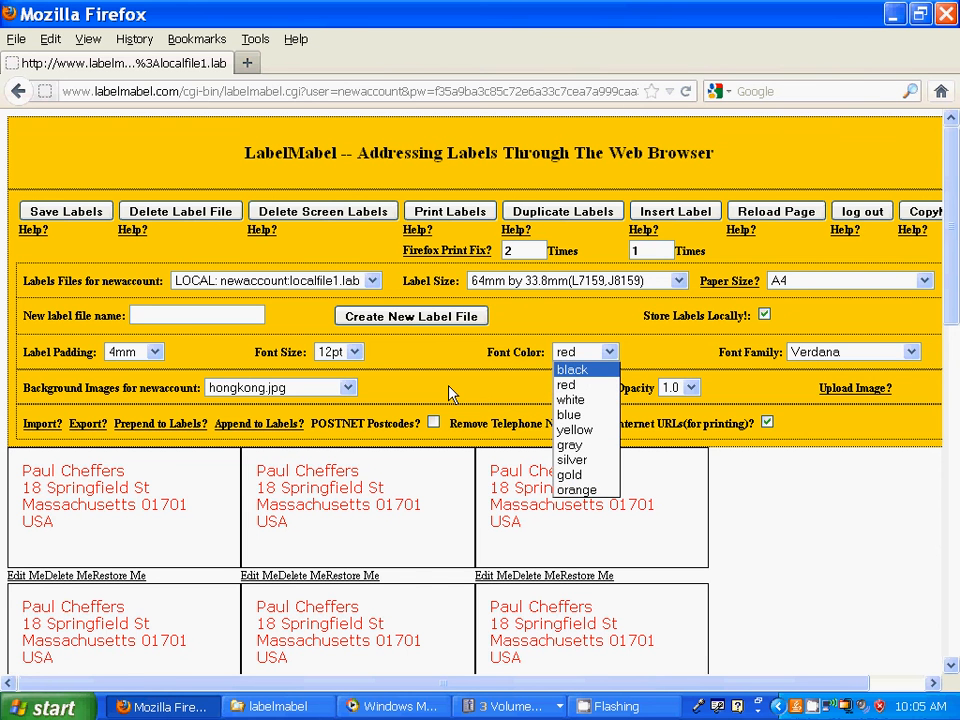
# - Set the Font Color to black and Bkgd Opacity to .3 for hongkong.jpg
pyautogui.press('Return')
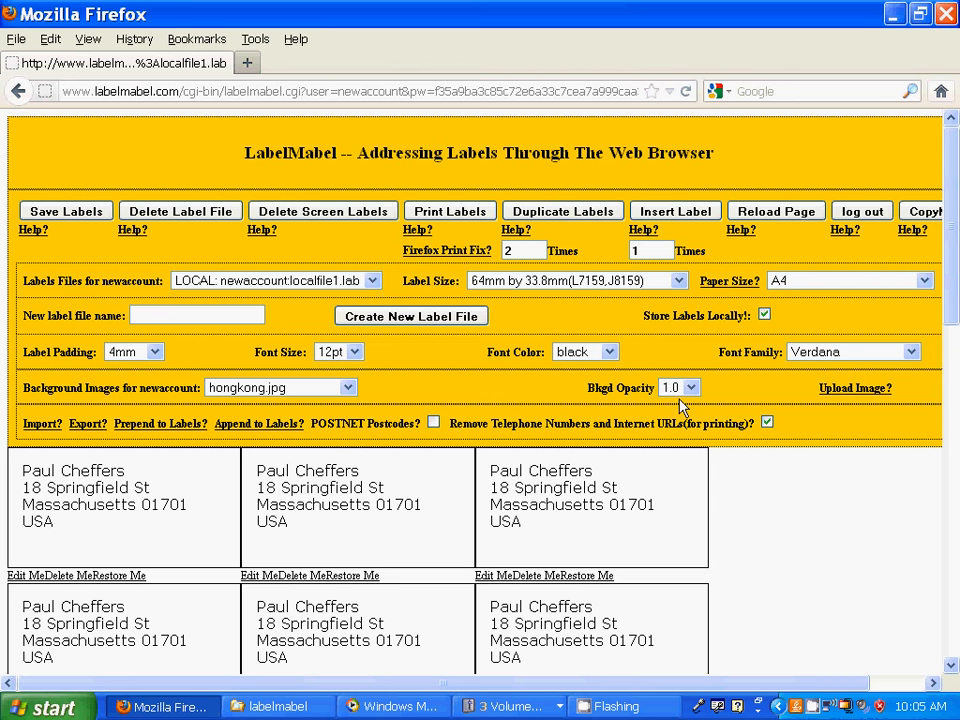
pyautogui.click(692, 388)
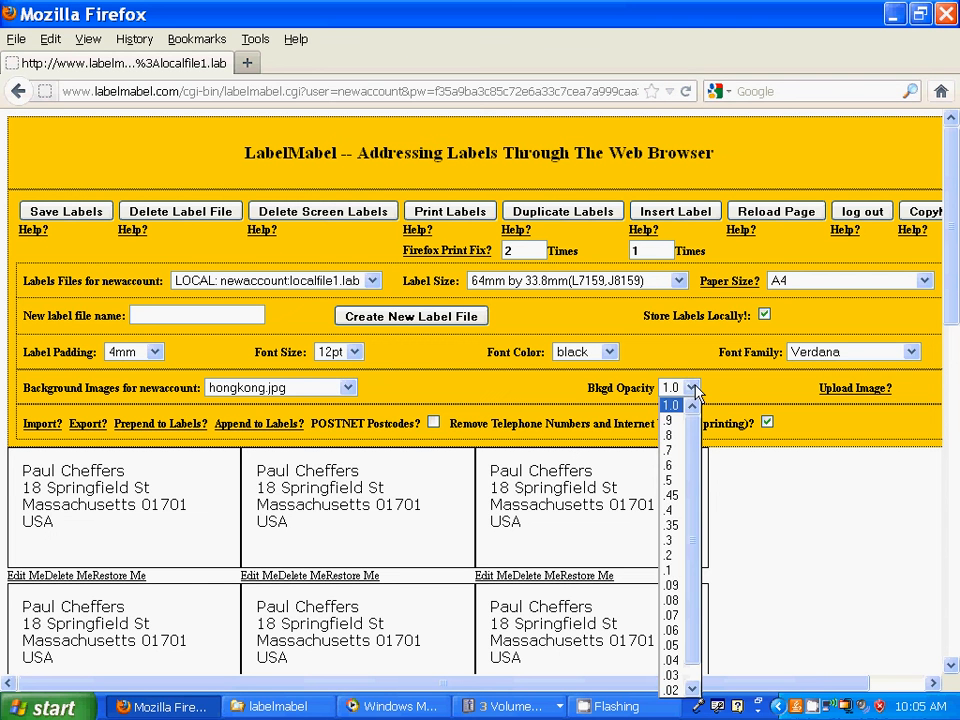
pyautogui.click(674, 541)
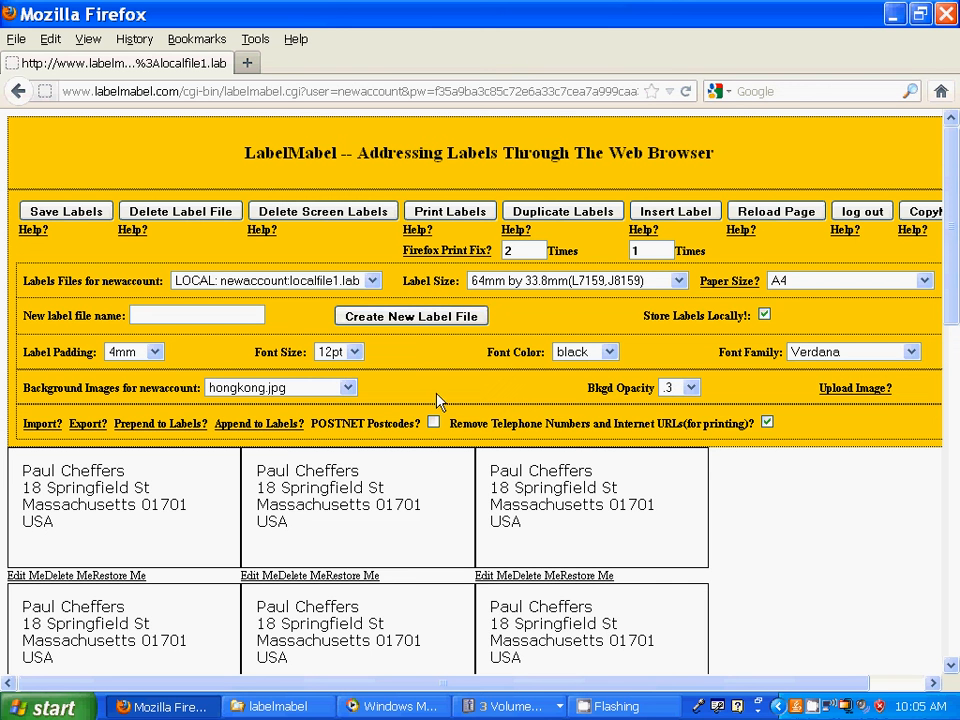
# - Save the labels locally to localfile1.lab and open the printable label sheet
pyautogui.click(65, 215)
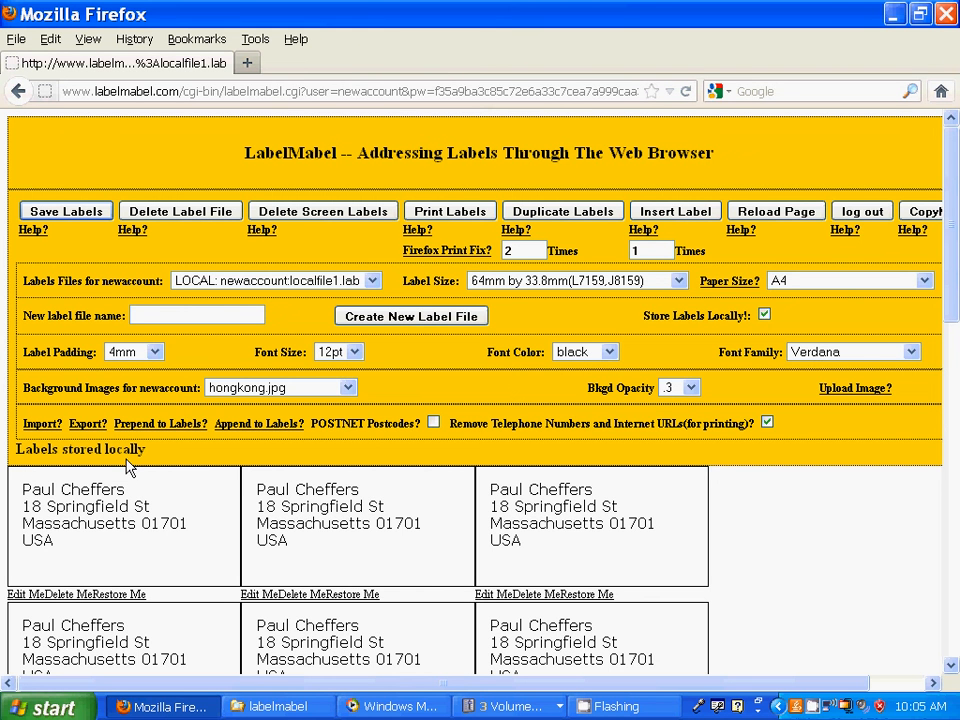
pyautogui.click(440, 222)
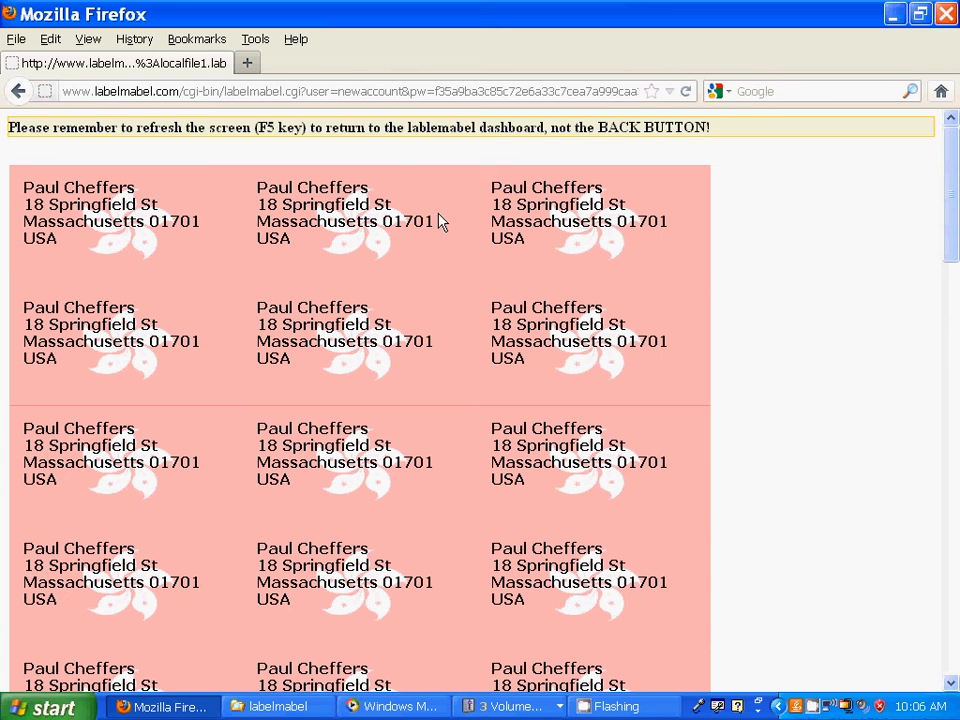
pyautogui.click(16, 39)
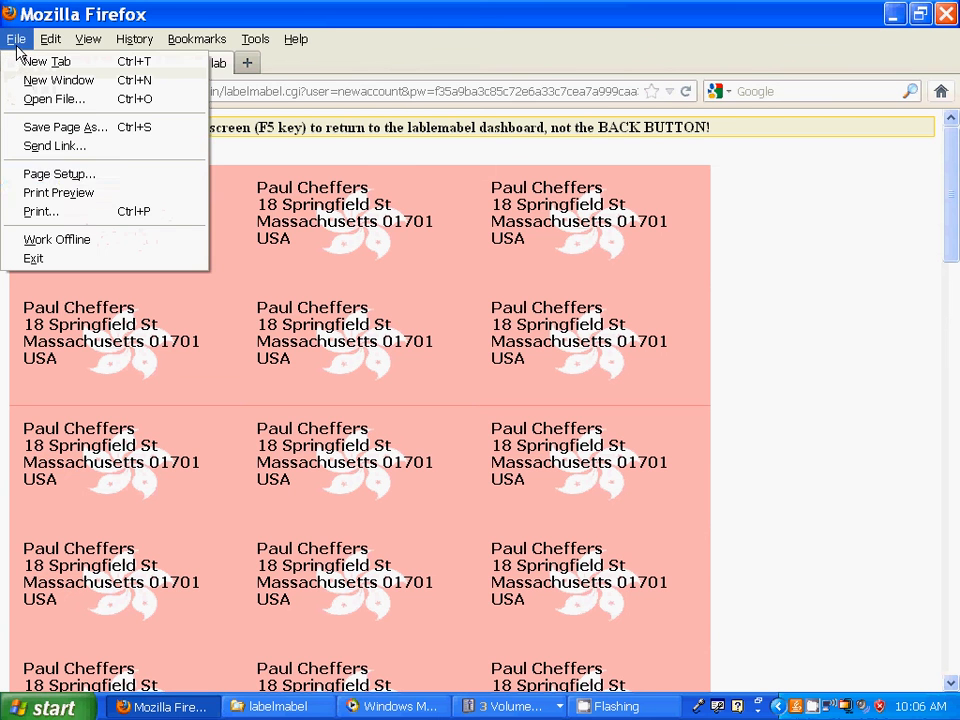
pyautogui.click(57, 175)
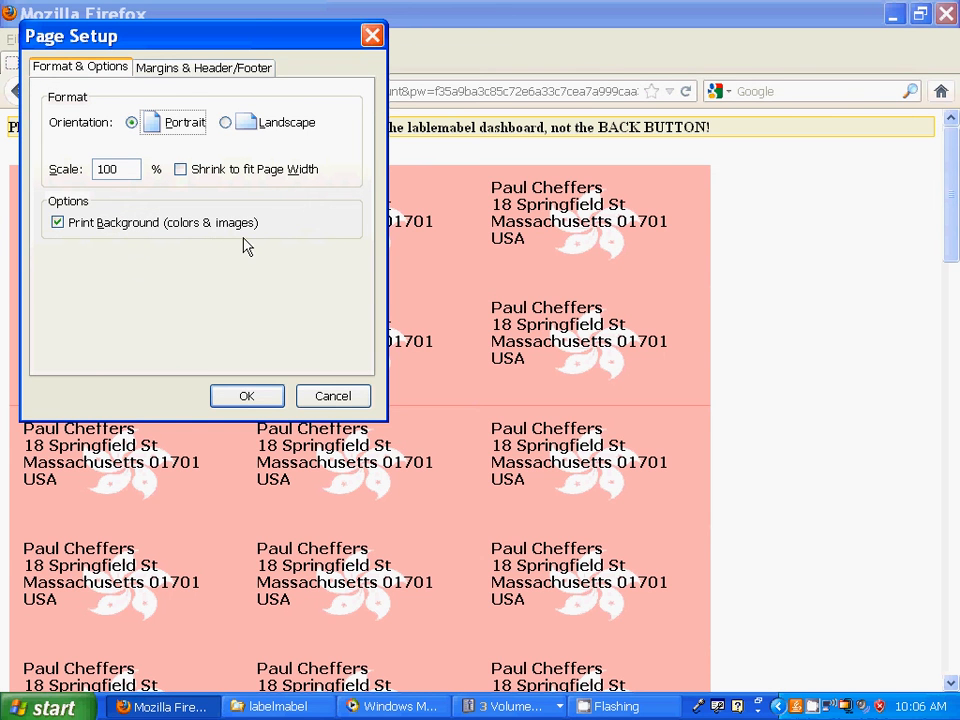
pyautogui.click(332, 400)
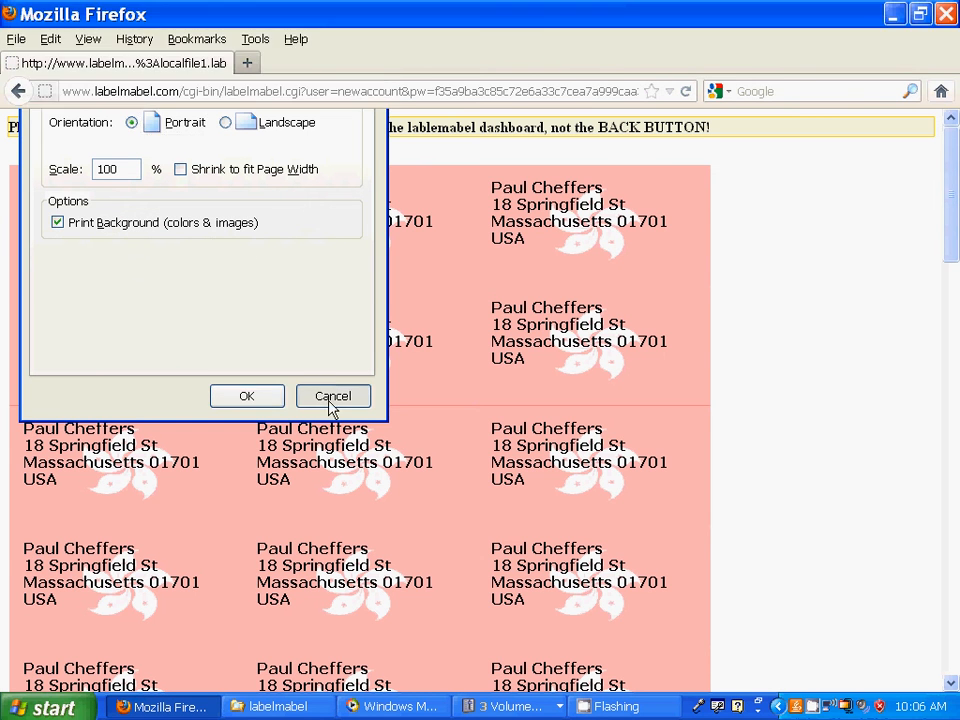
pyautogui.click(17, 40)
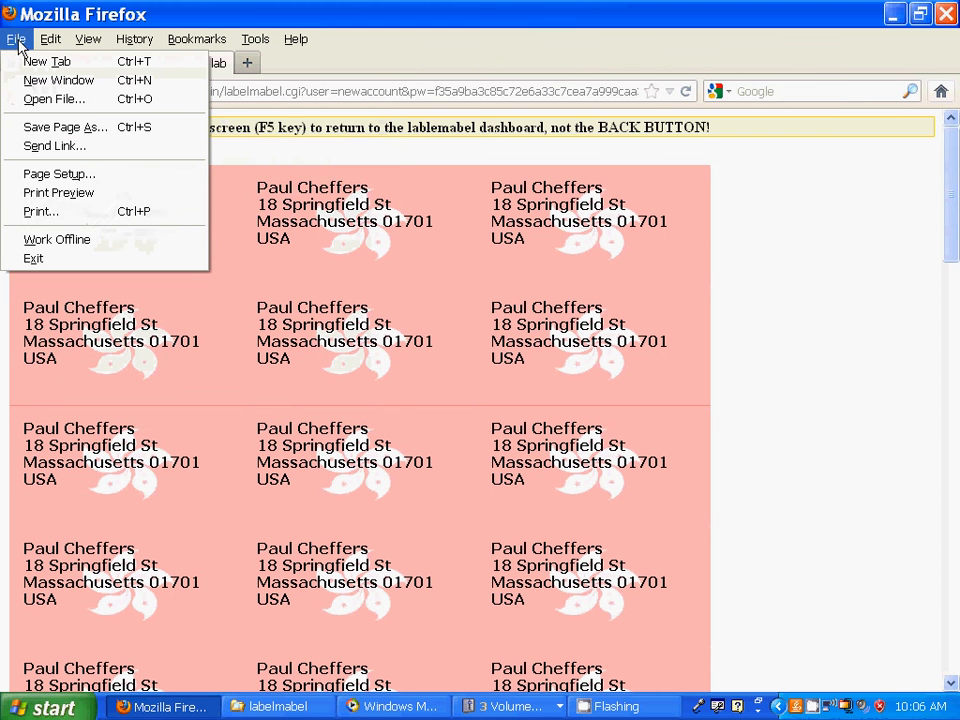
pyautogui.click(88, 196)
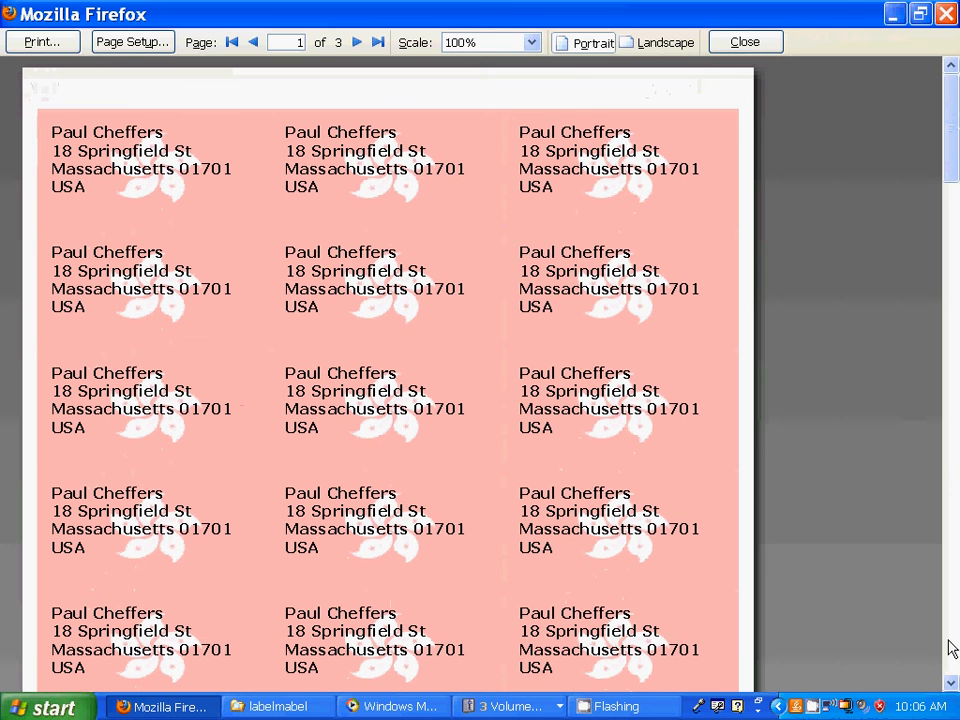
pyautogui.scroll(-2, 951, 648)
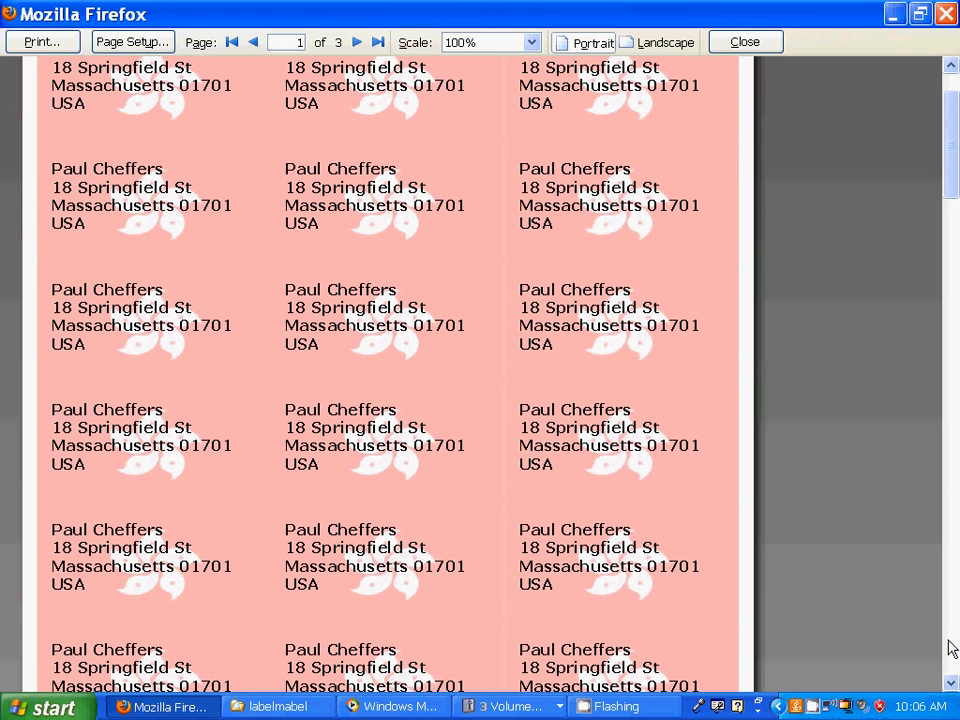
pyautogui.scroll(-8, 951, 648)
pyautogui.scroll(-4, 955, 115)
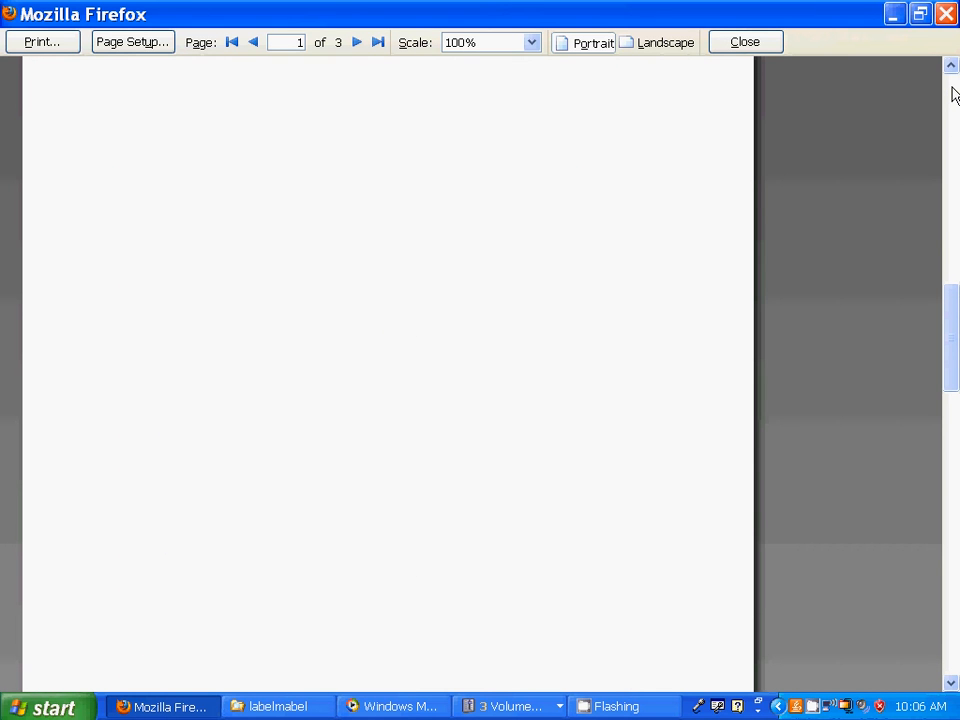
pyautogui.scroll(8, 953, 95)
pyautogui.scroll(2, 953, 92)
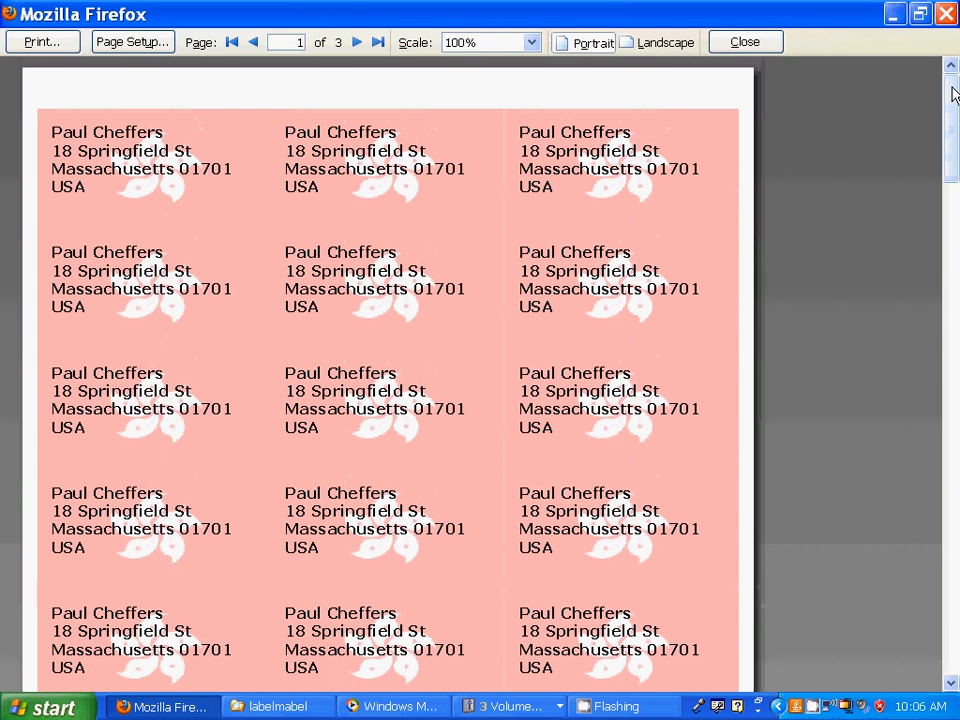
pyautogui.click(745, 43)
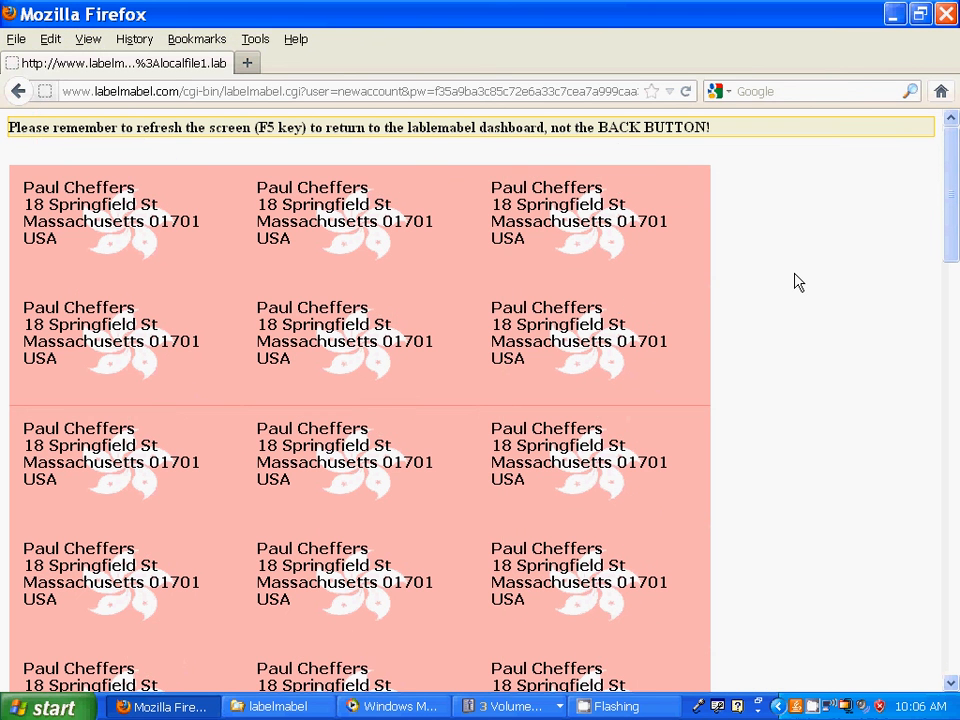
# - Reload the dashboard, pick the 63.5mm by 38.1mm label size, and open the print view
pyautogui.press('F5')
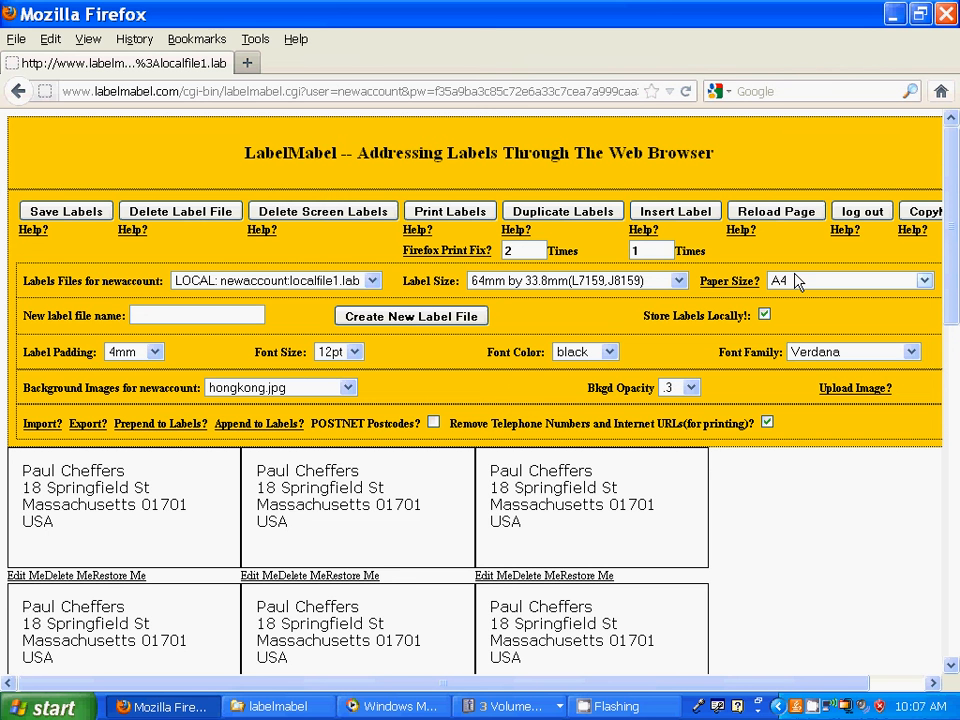
pyautogui.click(679, 285)
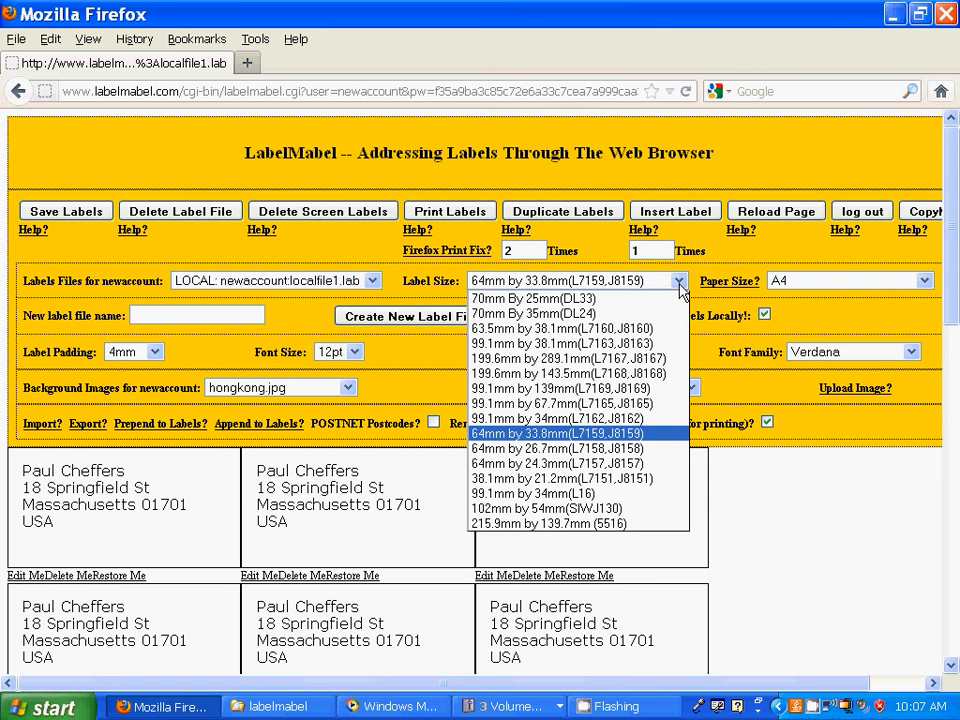
pyautogui.click(648, 329)
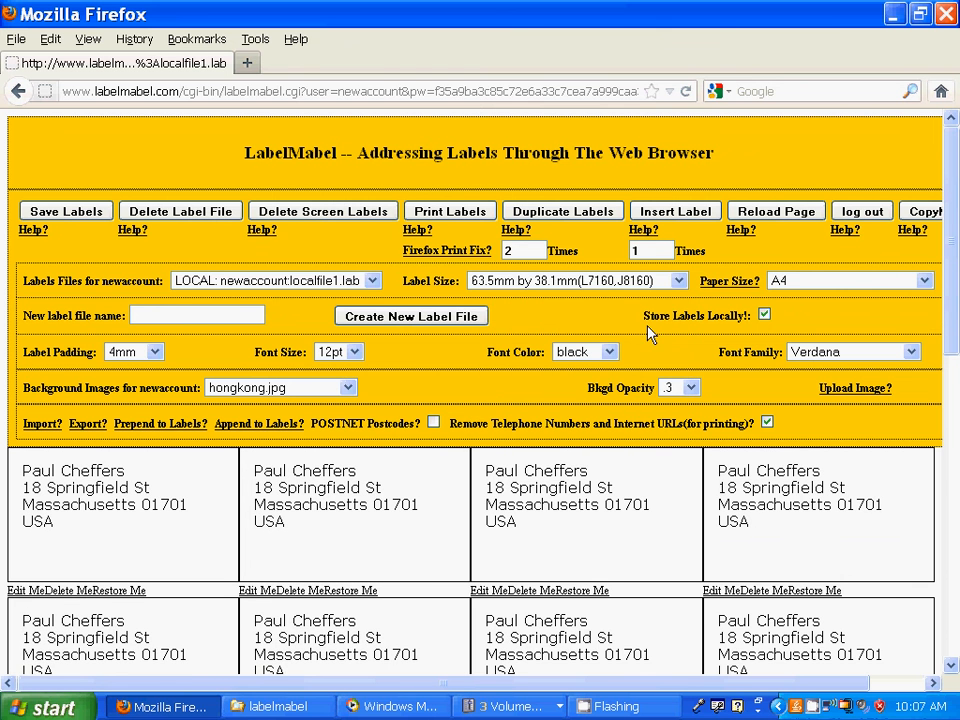
pyautogui.click(446, 219)
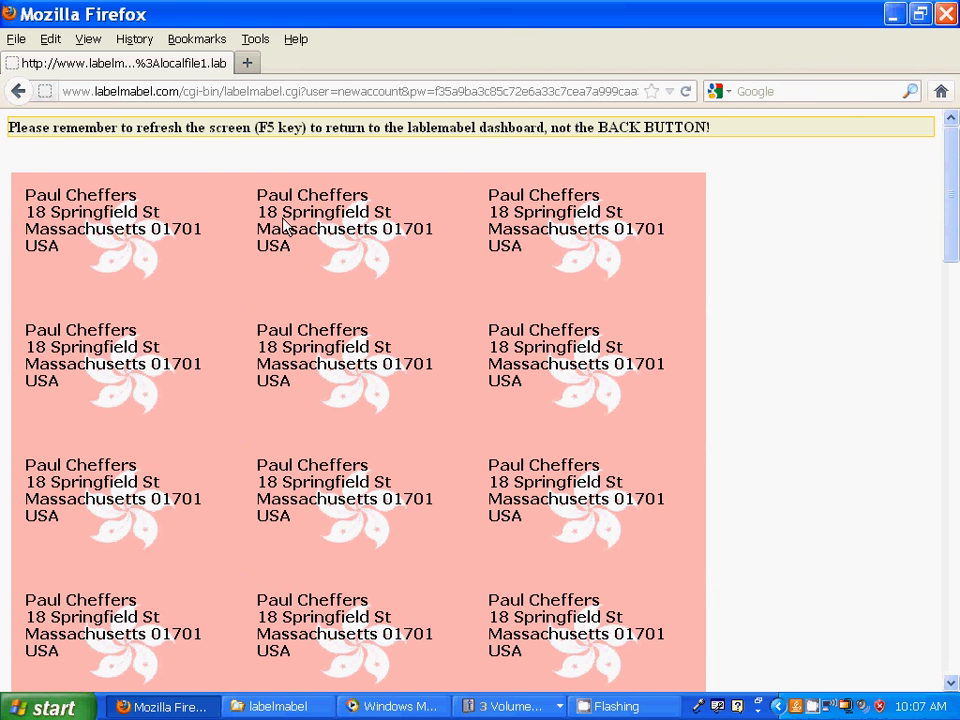
# - Reload to the dashboard, then view and close the Save Labels, Delete Label File and Delete Screen Labels help notes
pyautogui.press('F5')
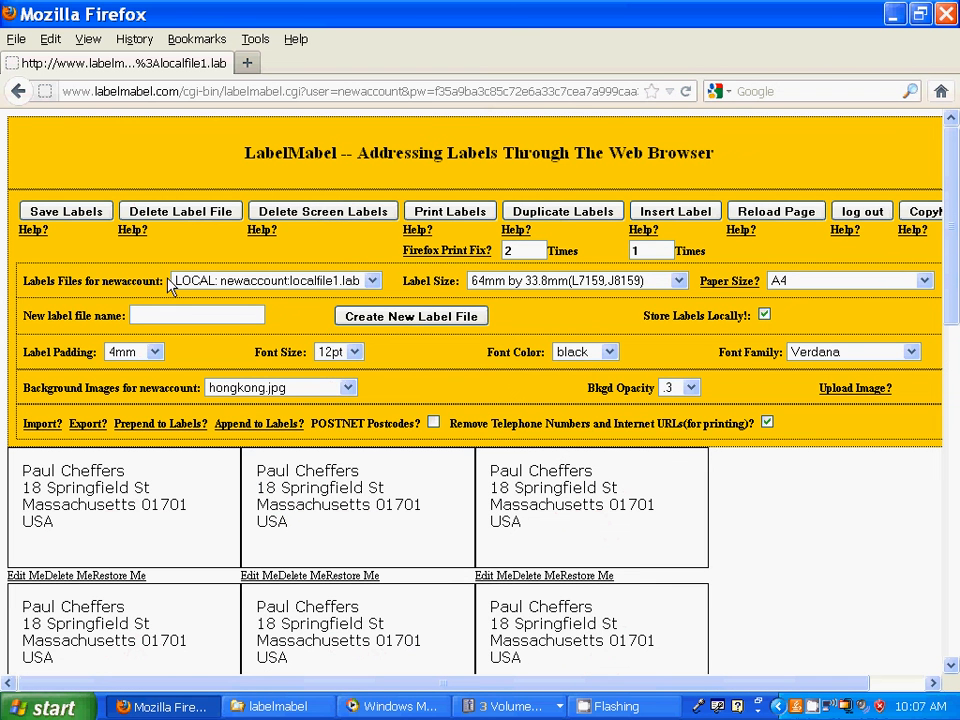
pyautogui.click(33, 230)
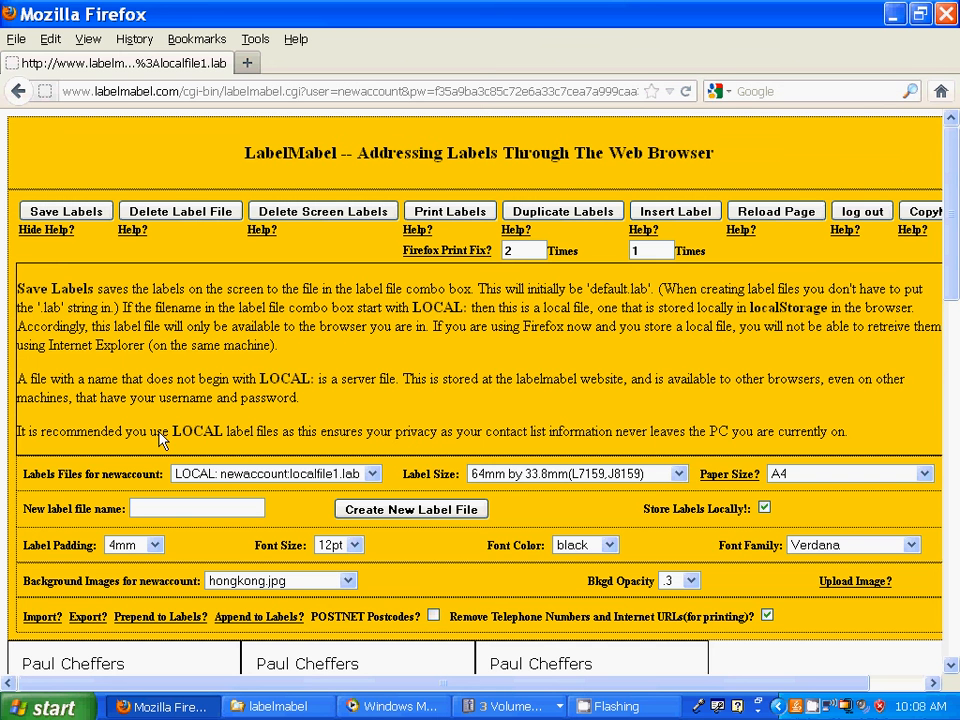
pyautogui.click(46, 230)
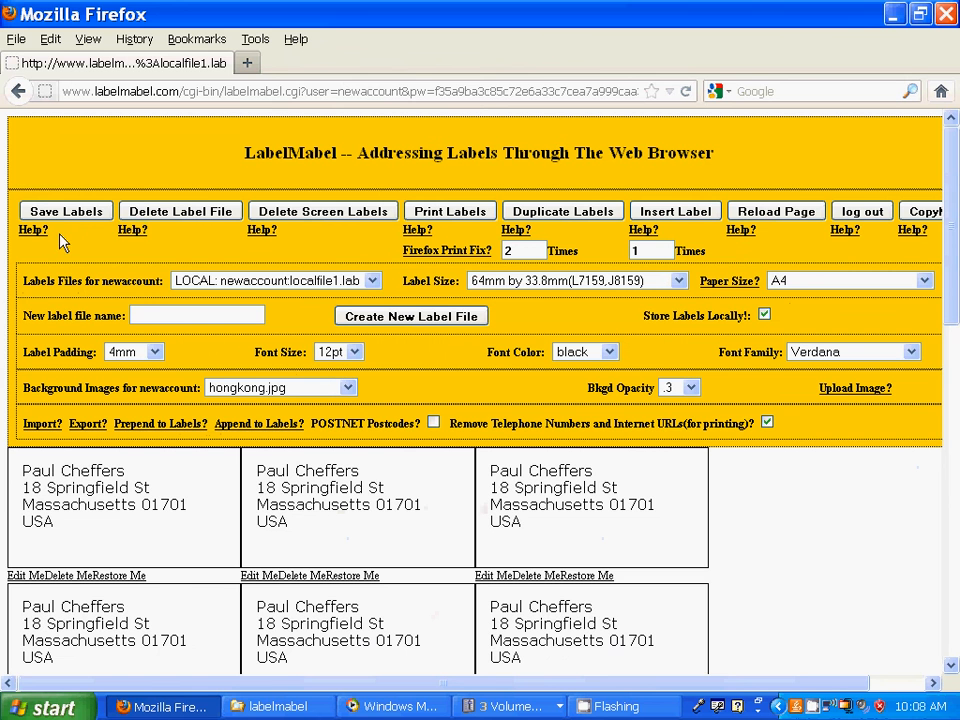
pyautogui.click(133, 233)
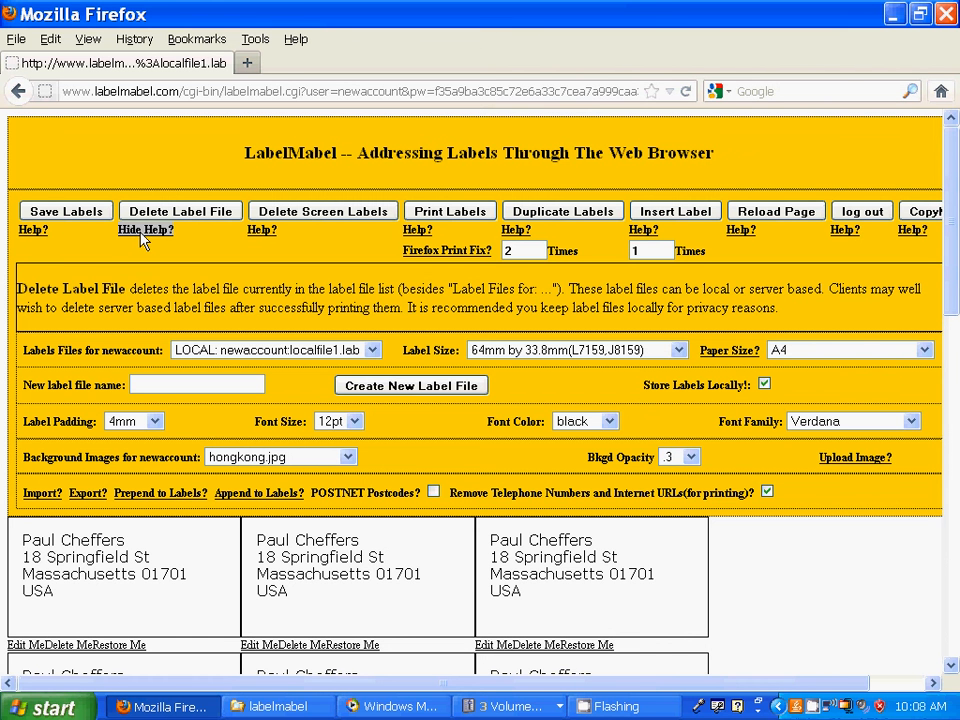
pyautogui.click(143, 232)
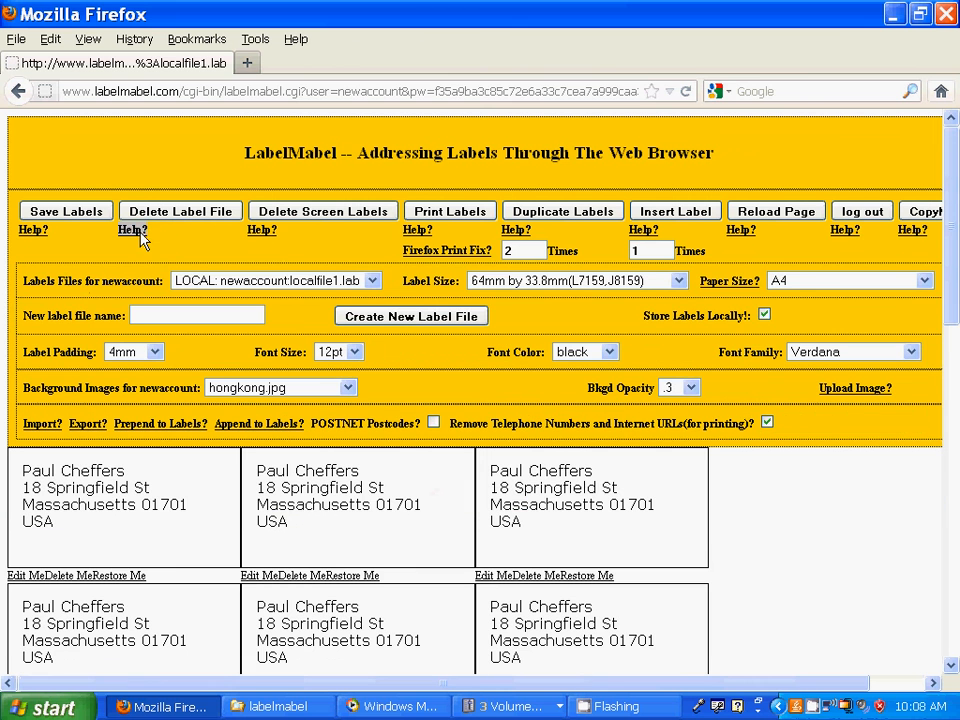
pyautogui.click(262, 231)
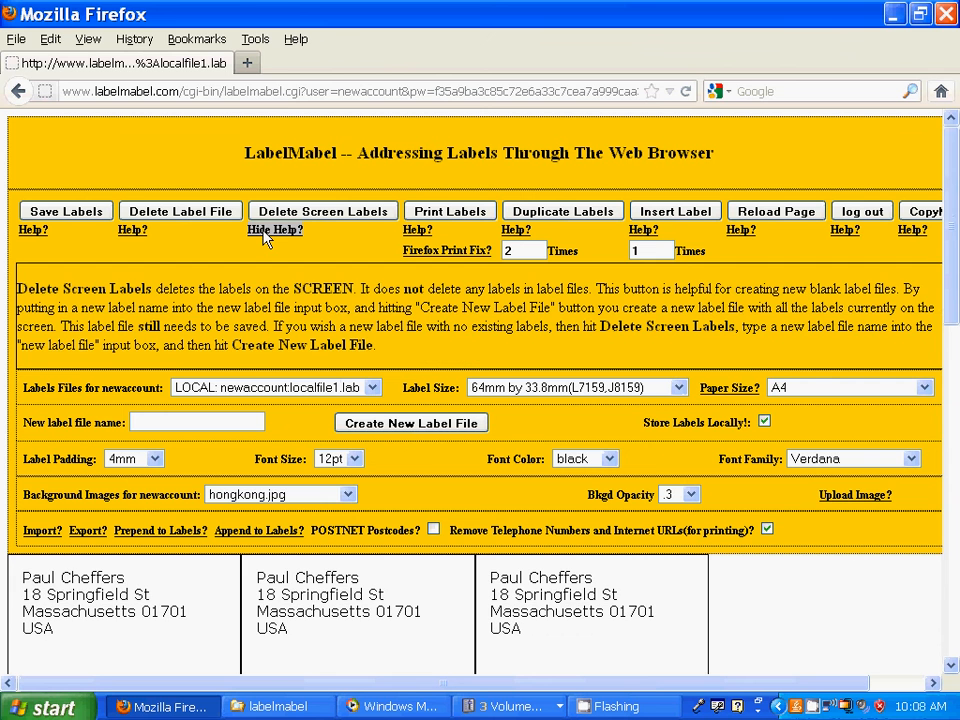
pyautogui.click(264, 232)
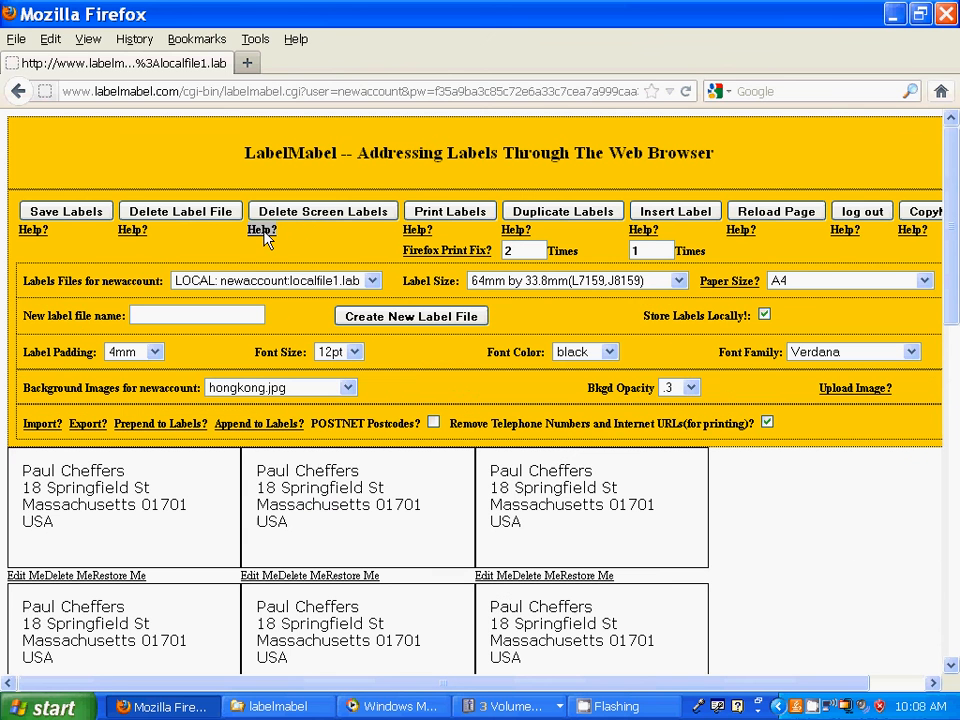
pyautogui.click(313, 212)
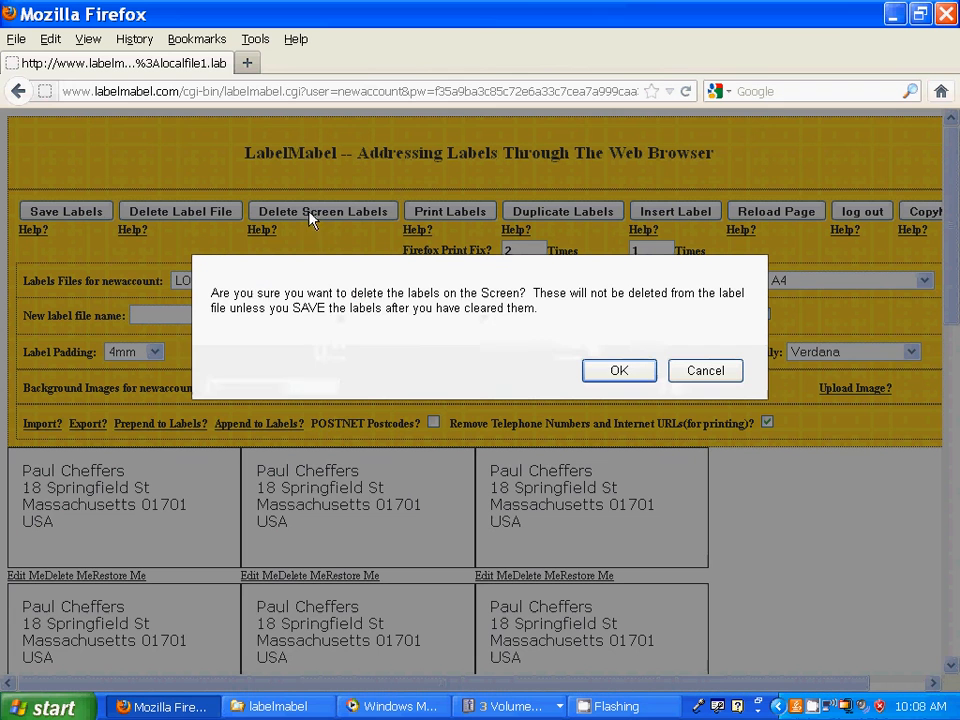
pyautogui.click(620, 371)
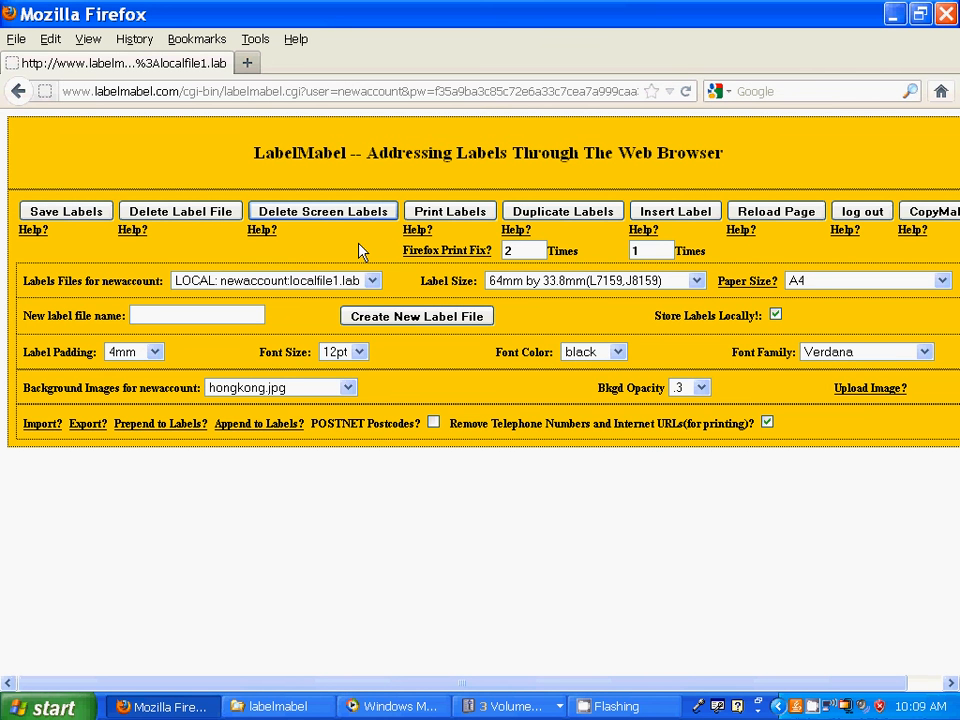
pyautogui.click(760, 220)
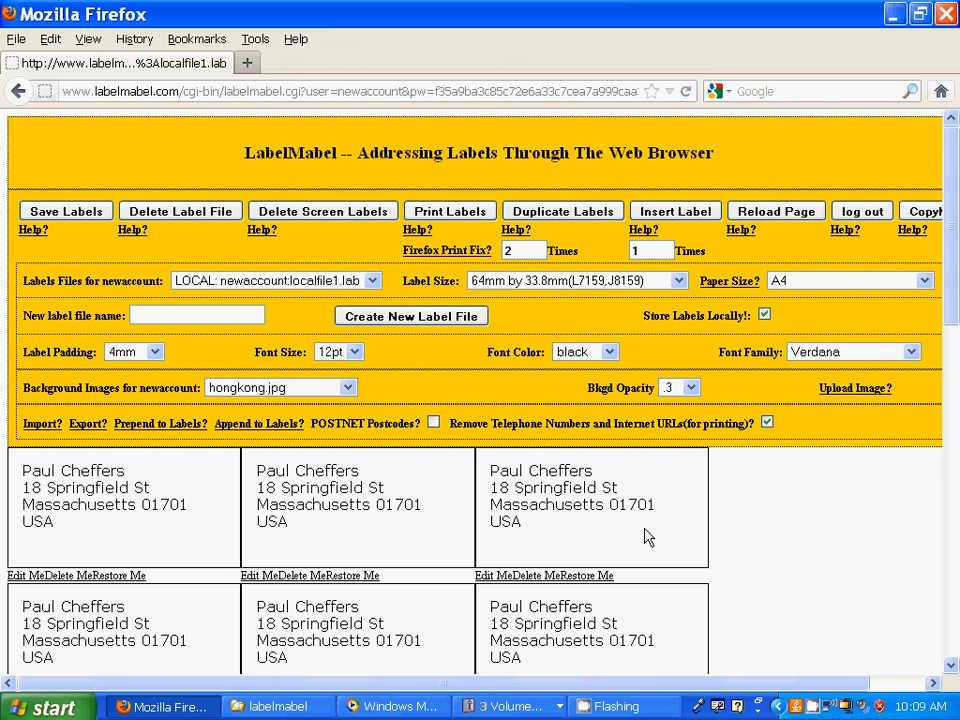
pyautogui.click(370, 281)
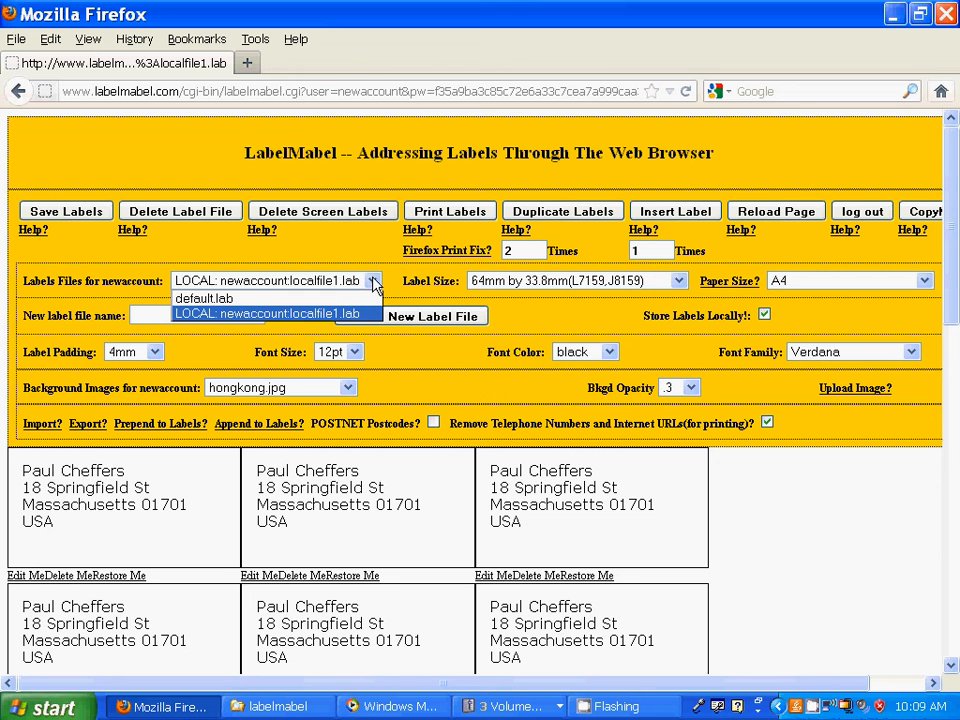
pyautogui.click(359, 257)
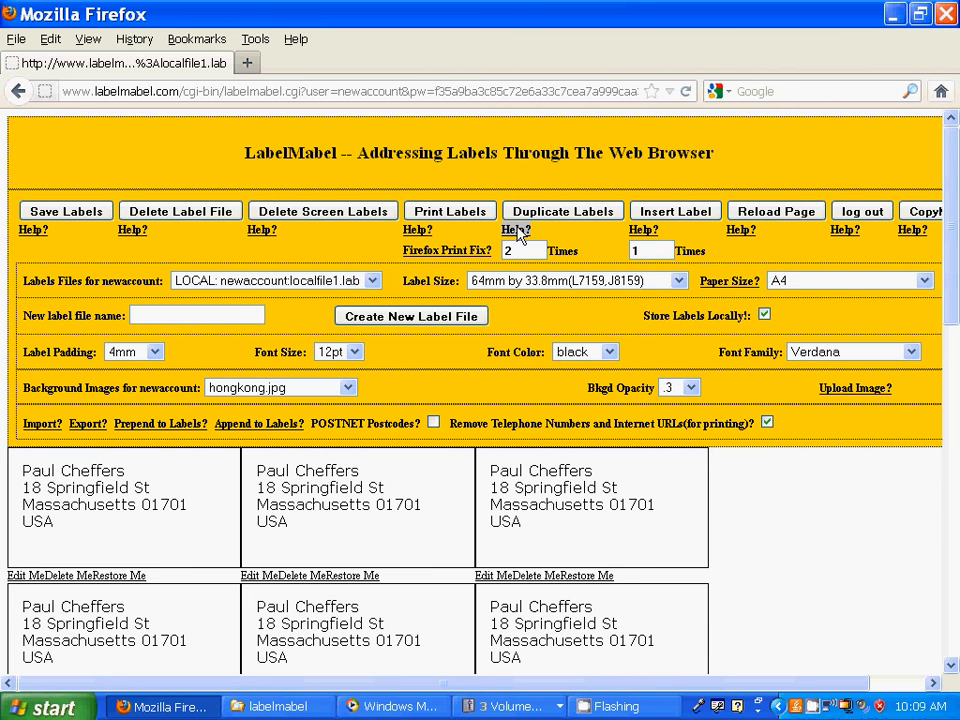
pyautogui.click(515, 230)
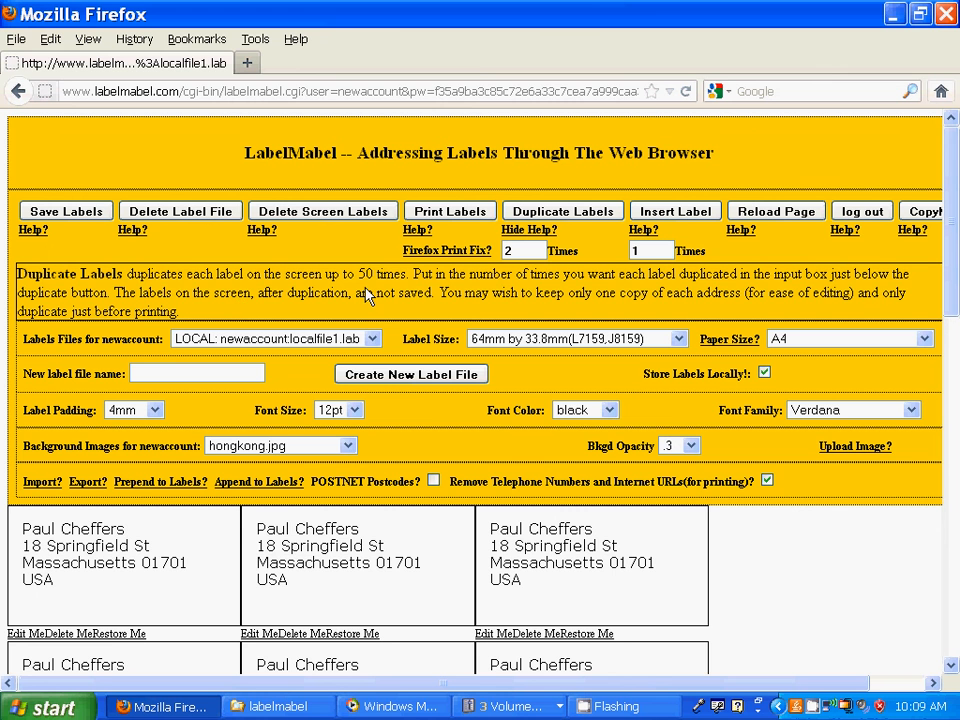
pyautogui.click(535, 230)
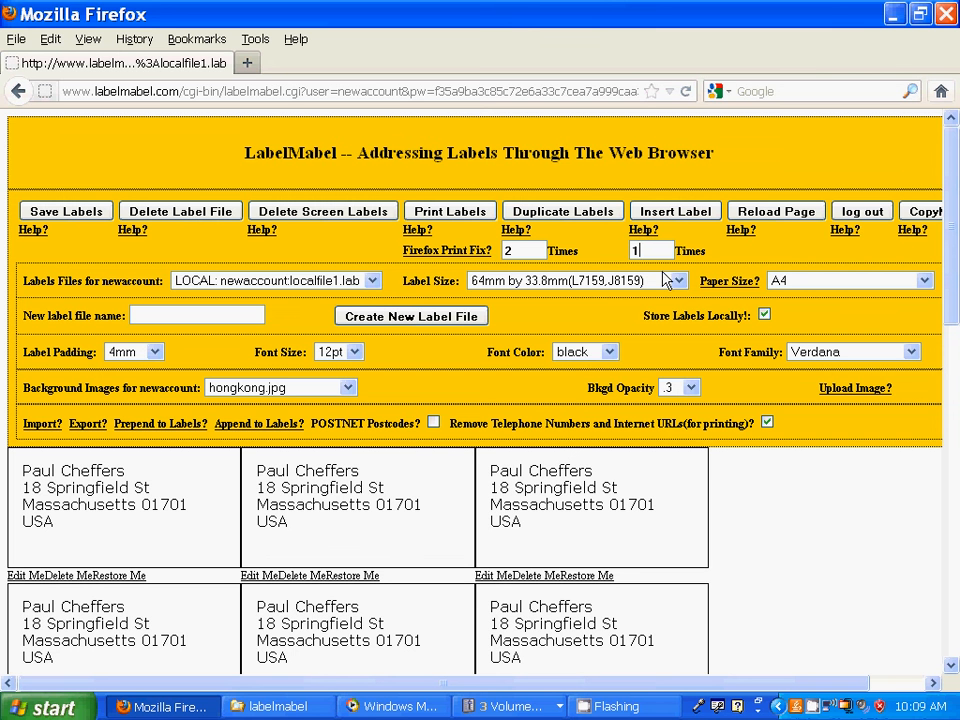
# - Insert 10 blank labels at the front of the label list and confirm
pyautogui.write('0')
pyautogui.click(680, 217)
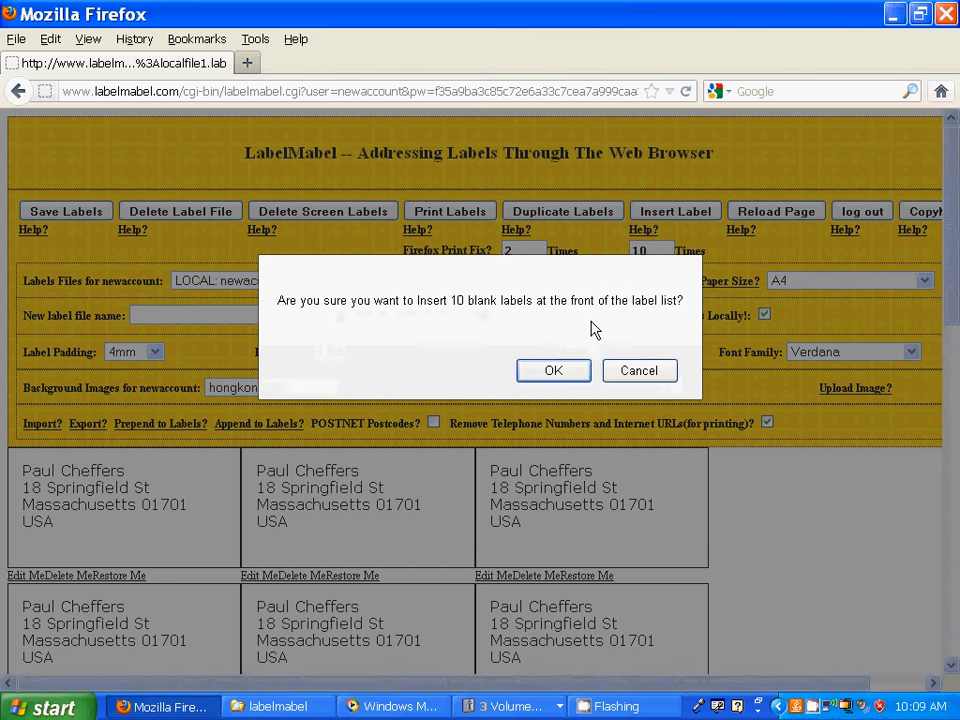
pyautogui.click(553, 371)
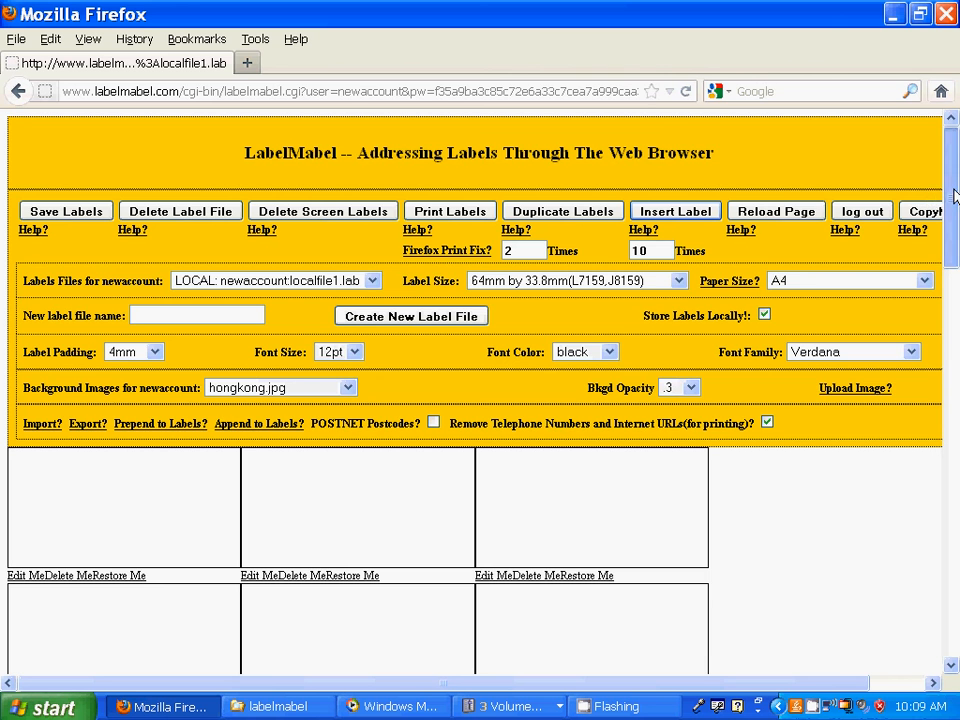
pyautogui.moveTo(953, 196); pyautogui.dragTo(953, 255)
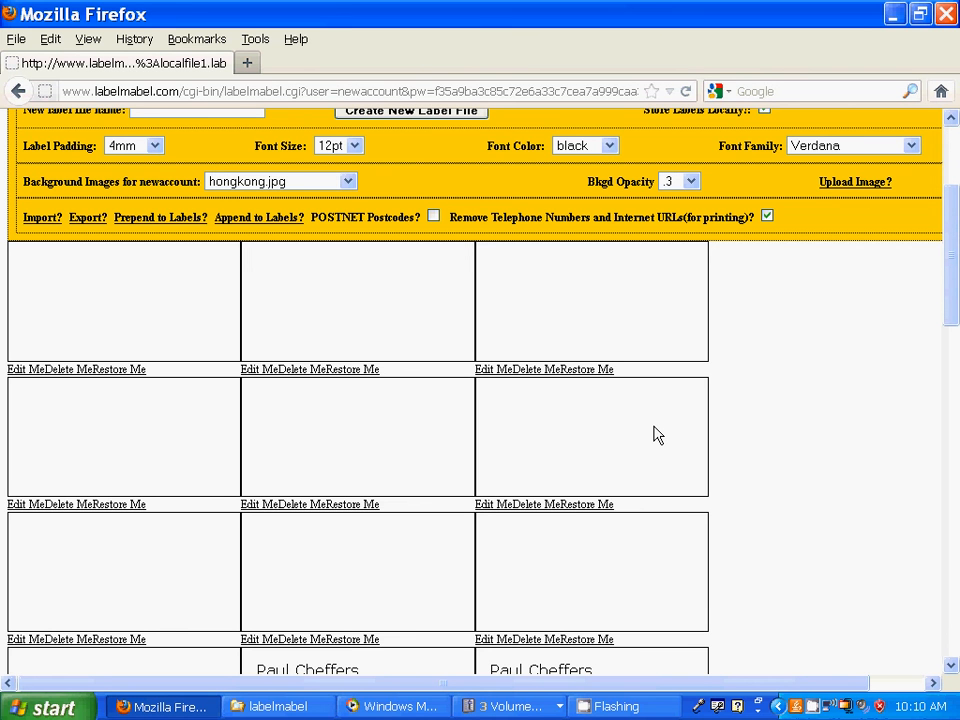
pyautogui.moveTo(955, 279); pyautogui.dragTo(953, 345)
pyautogui.moveTo(953, 345); pyautogui.dragTo(952, 264)
# - Fill the first blank label with the recipient's name, street, town and postcode, and USA
pyautogui.click(16, 430)
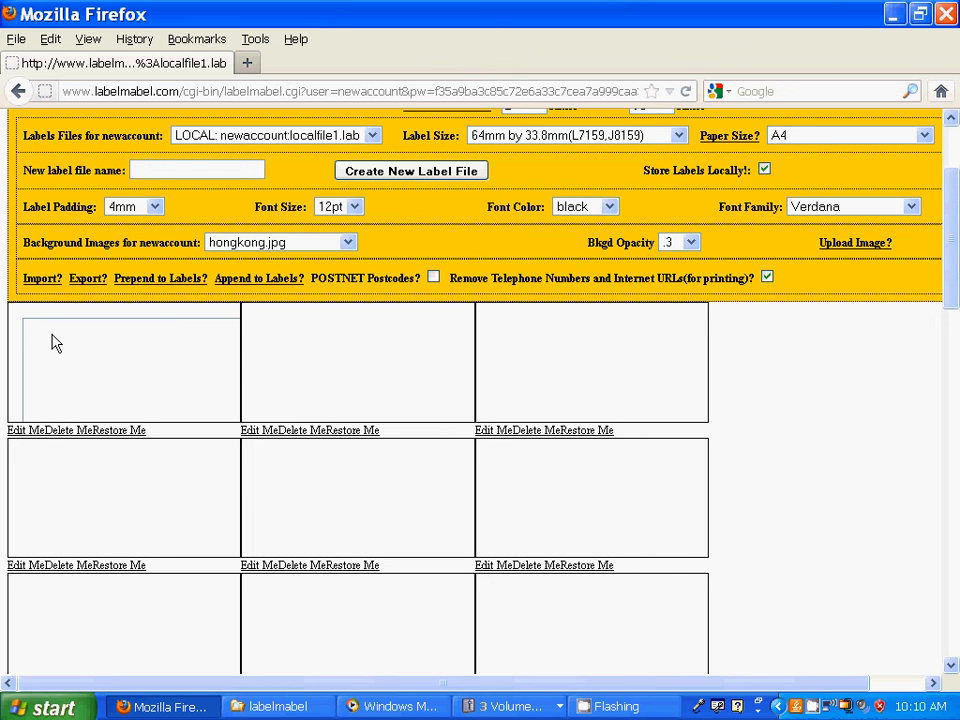
pyautogui.press('Return')
pyautogui.press('Return')
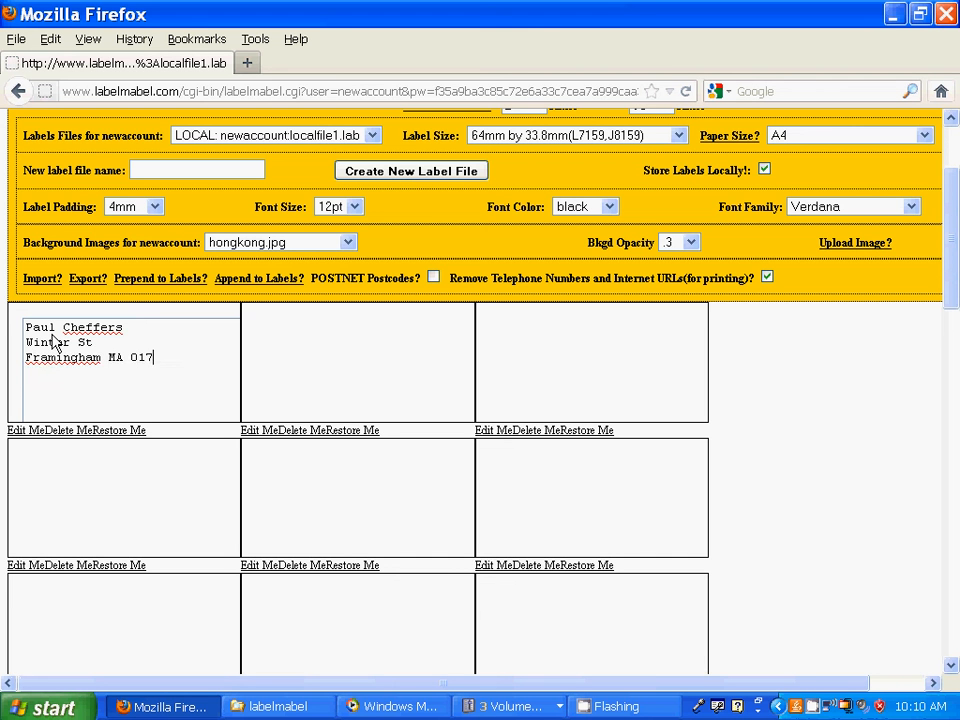
pyautogui.press('Return')
pyautogui.click(116, 432)
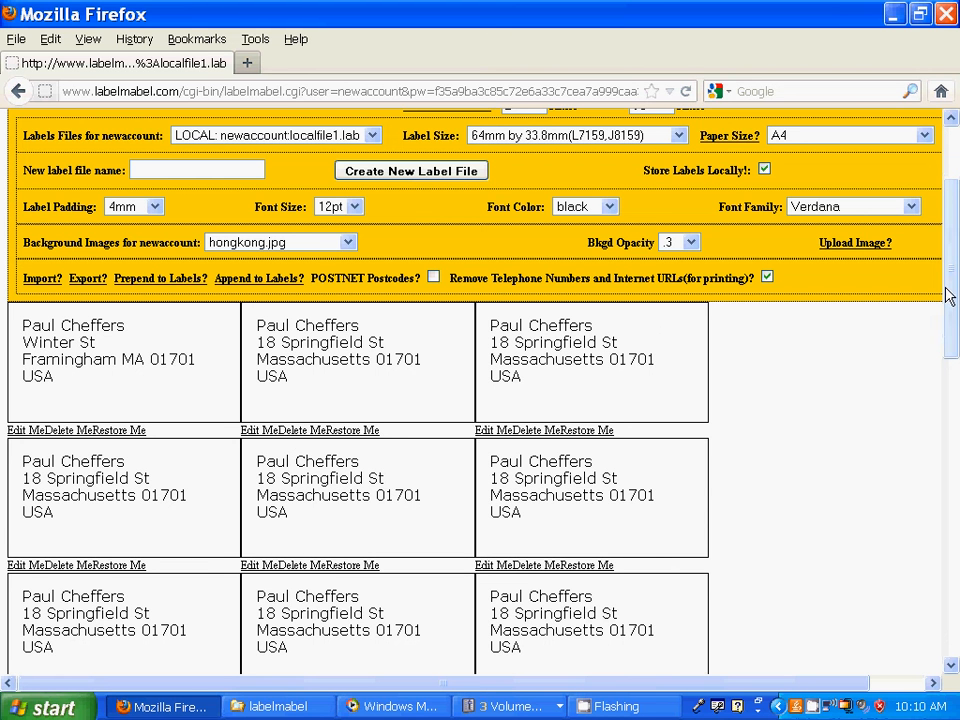
# - Delete the newly edited first label and open the Prepend to Labels text box
pyautogui.click(88, 431)
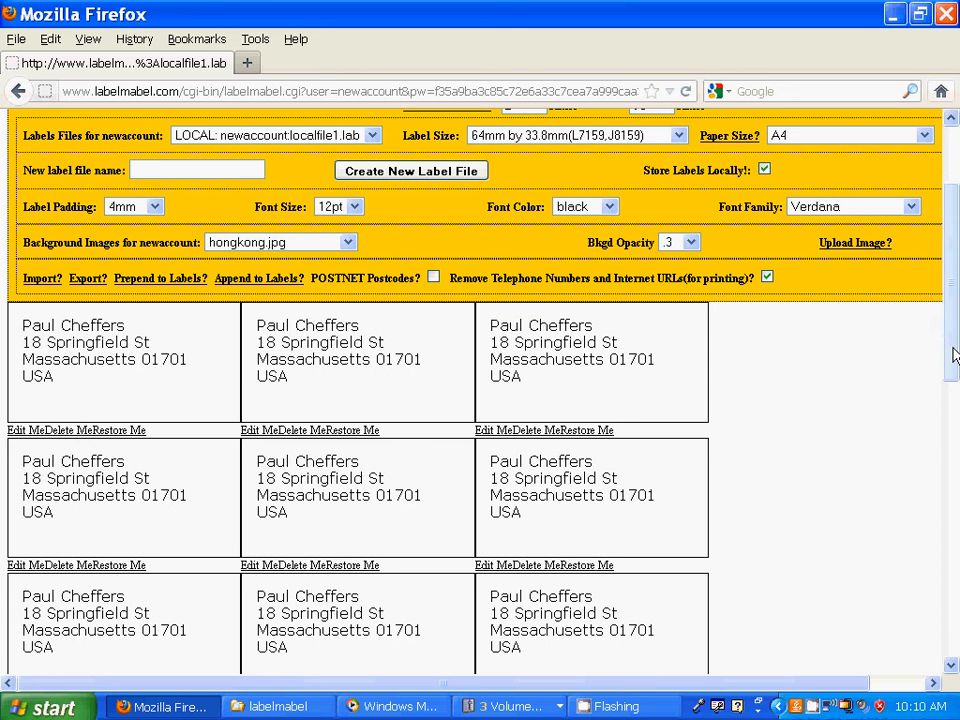
pyautogui.moveTo(953, 355); pyautogui.dragTo(945, 236)
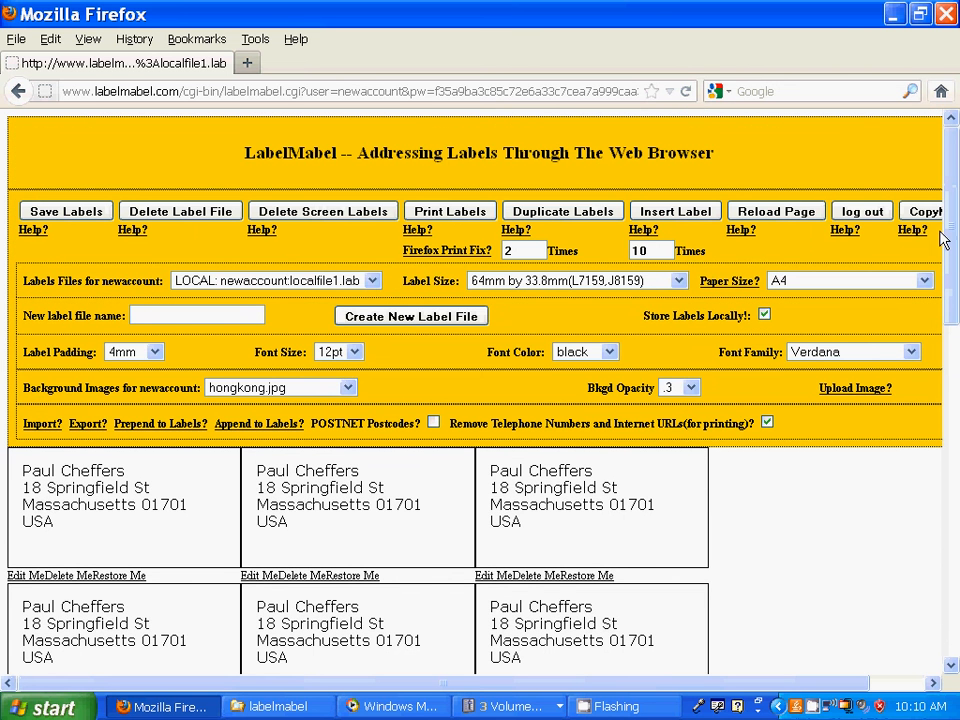
pyautogui.click(885, 394)
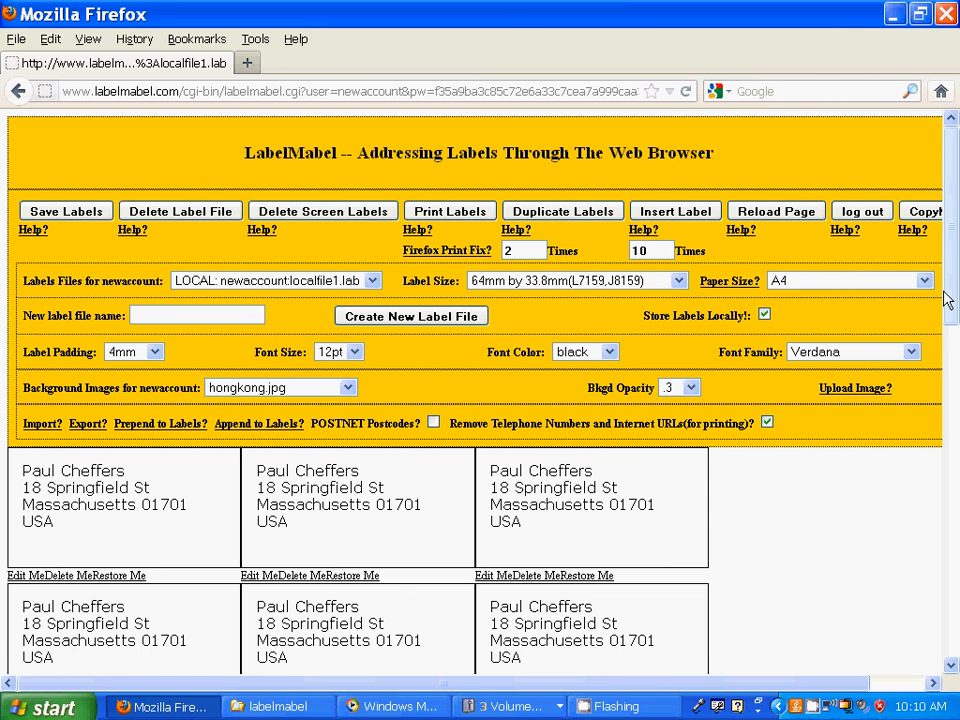
pyautogui.scroll(-1, 950, 298)
pyautogui.moveTo(955, 297); pyautogui.dragTo(955, 342)
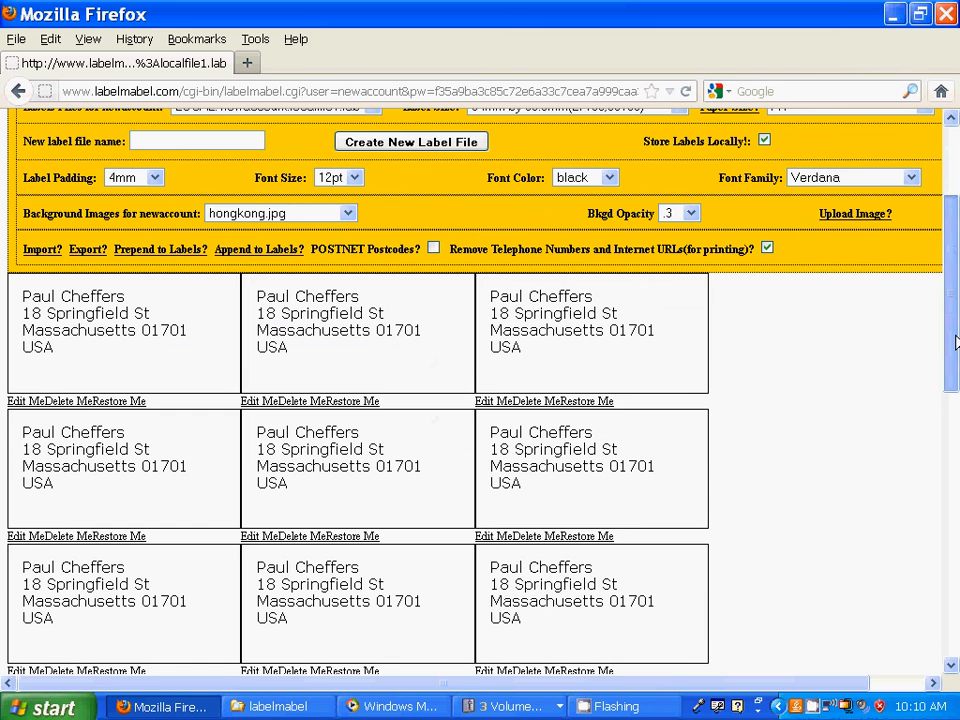
pyautogui.click(145, 250)
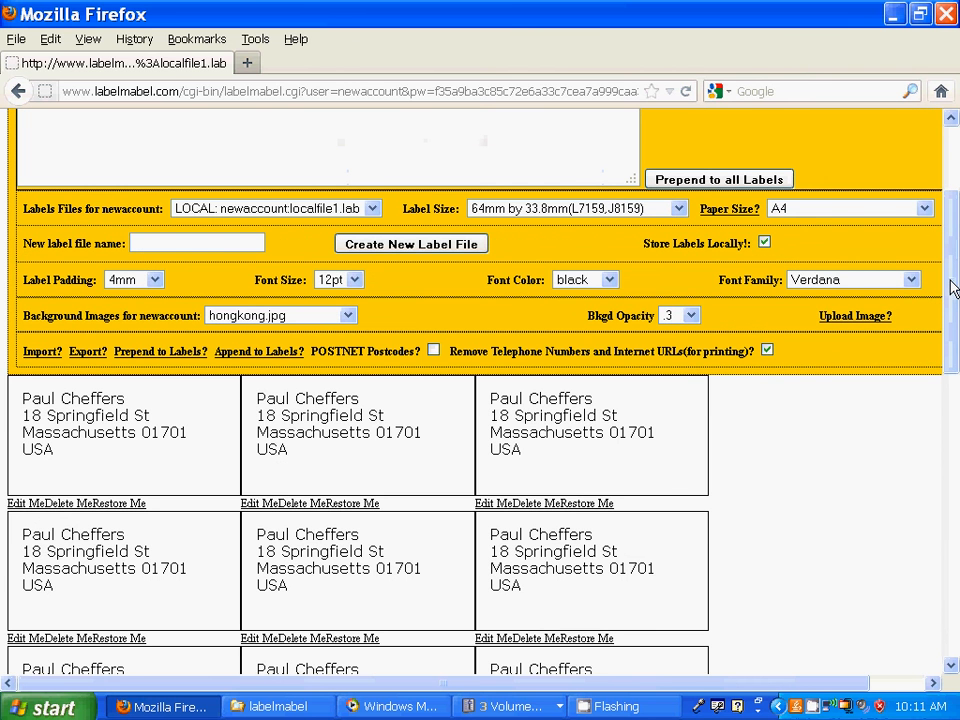
pyautogui.scroll(3, 956, 285)
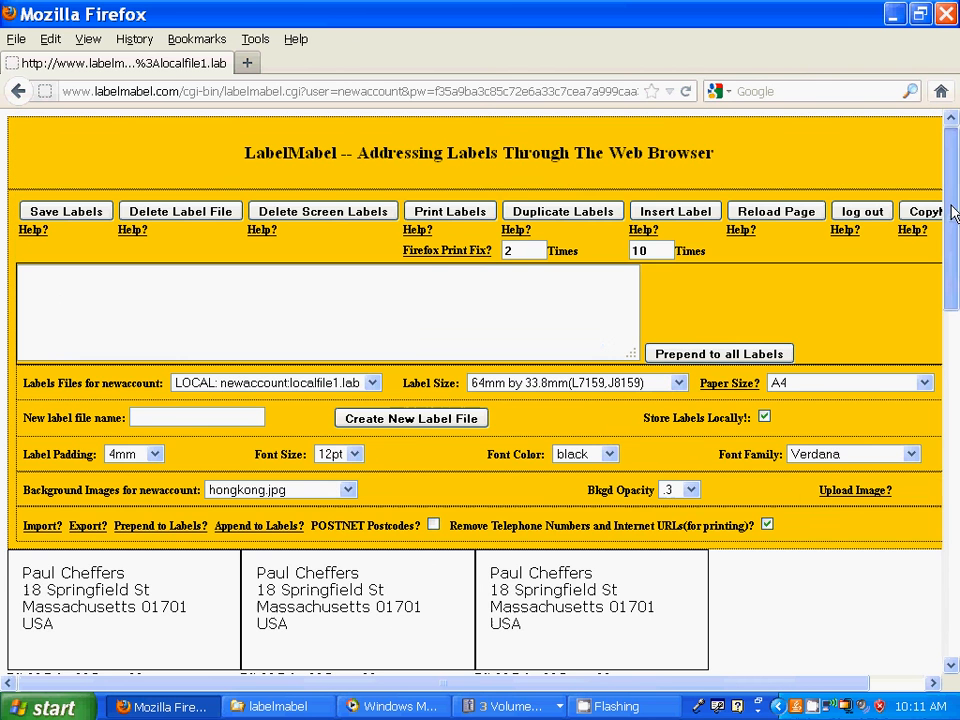
# - Prepend a 'Managing Director' line to the start of every label
pyautogui.click(45, 290)
pyautogui.write('Manag')
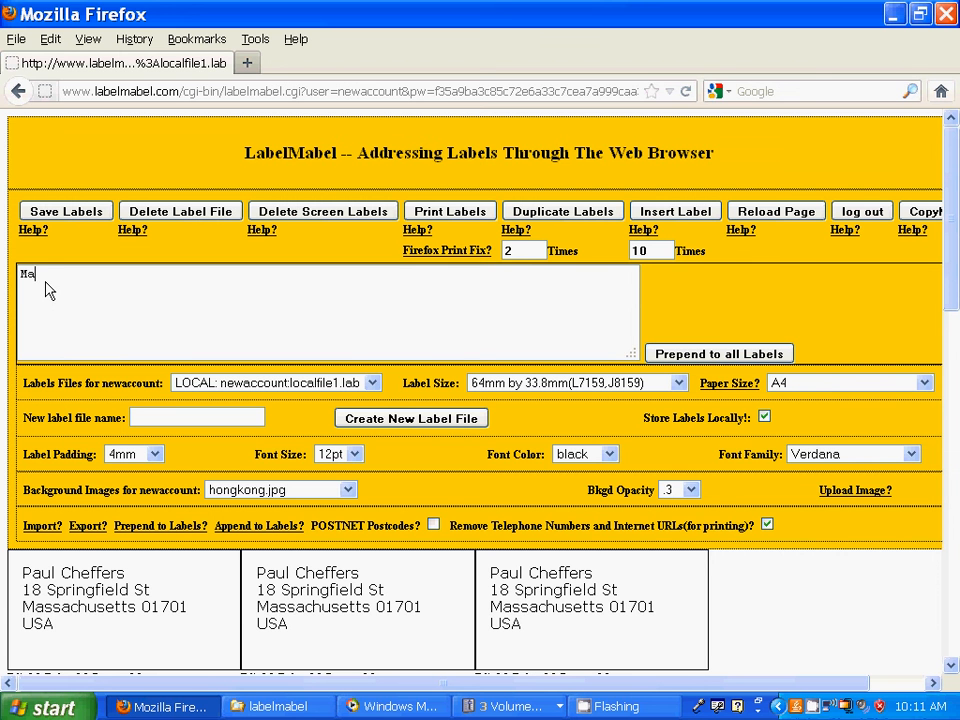
pyautogui.write('ing Director')
pyautogui.click(672, 356)
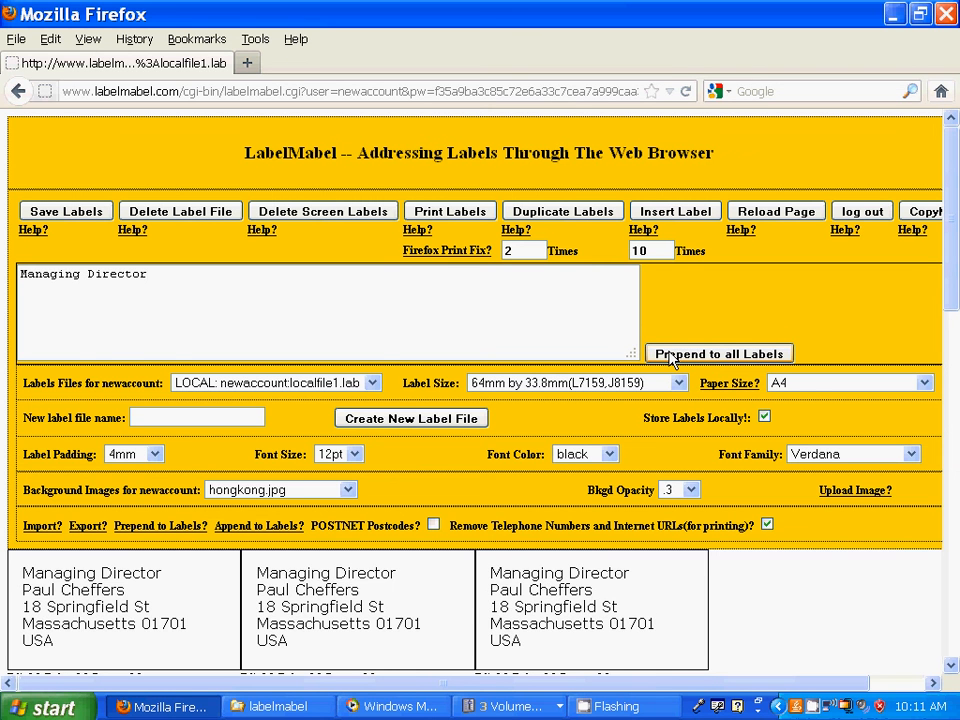
pyautogui.moveTo(946, 276); pyautogui.dragTo(946, 408)
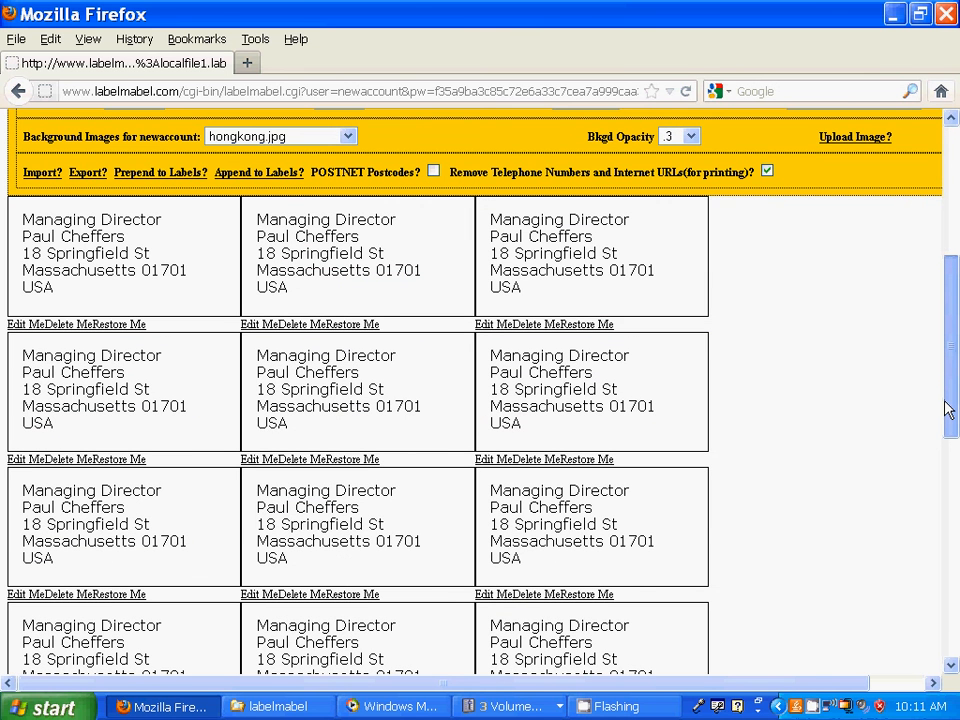
pyautogui.moveTo(946, 408); pyautogui.dragTo(946, 248)
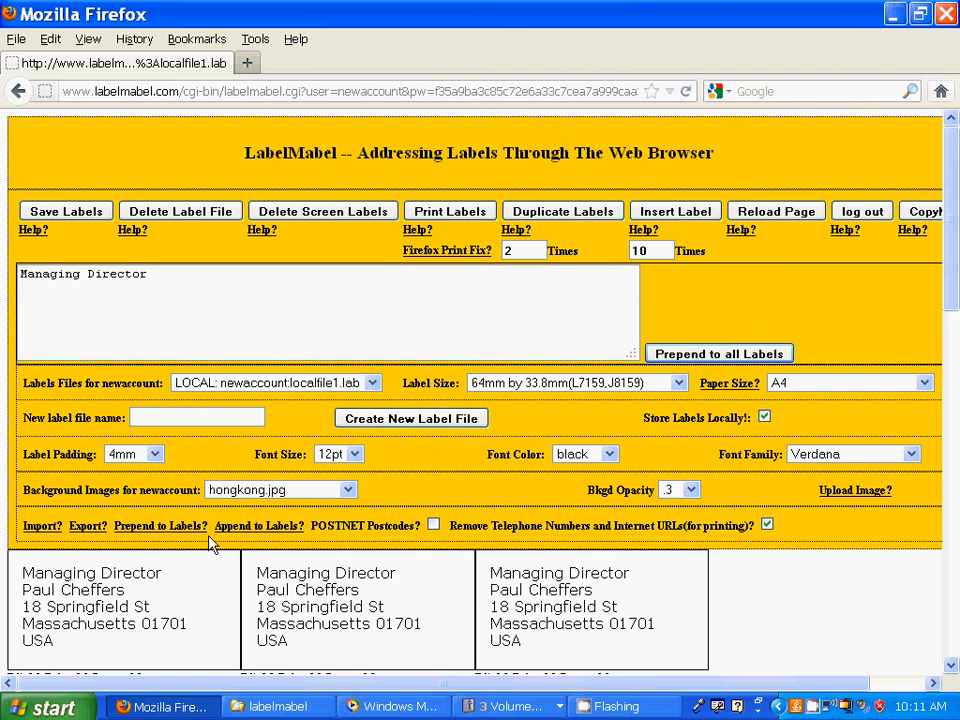
# - Append a 'Massachusetts' line to the end of every label, then hide the append panel
pyautogui.click(247, 530)
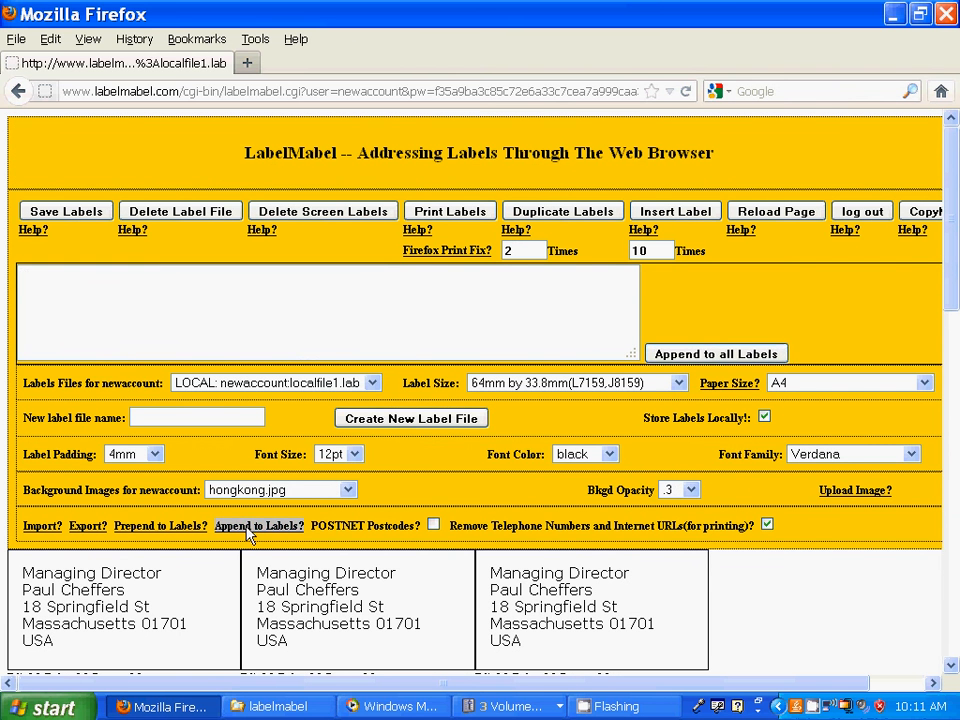
pyautogui.click(33, 286)
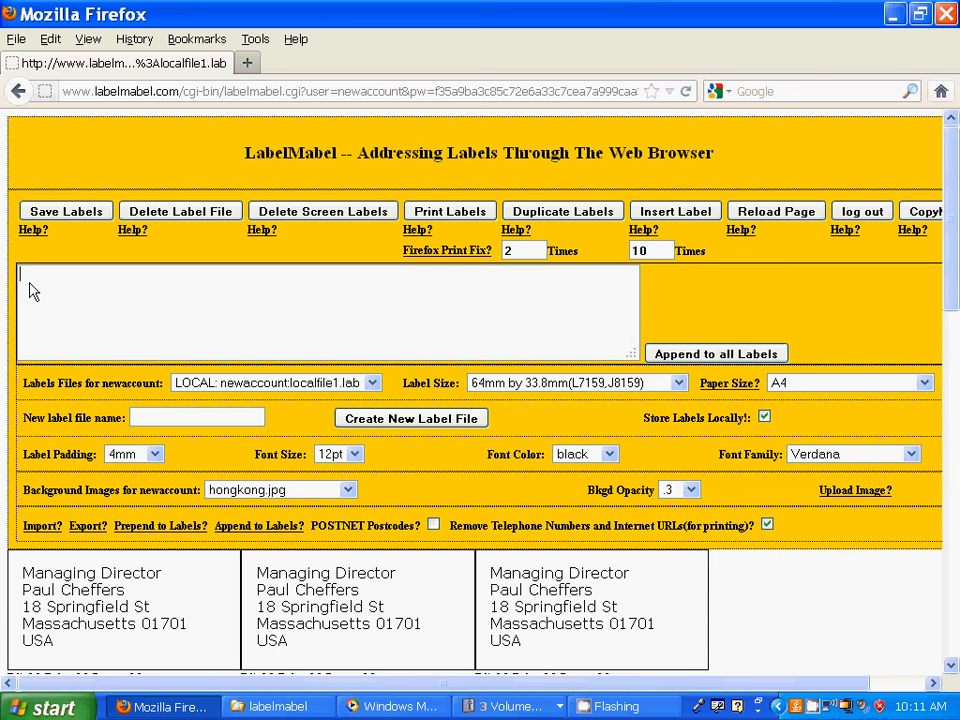
pyautogui.write('MAssac')
pyautogui.press('BackSpace')
pyautogui.press('BackSpace')
pyautogui.press('BackSpace')
pyautogui.press('BackSpace')
pyautogui.press('BackSpace')
pyautogui.write('assachusetts')
pyautogui.click(695, 356)
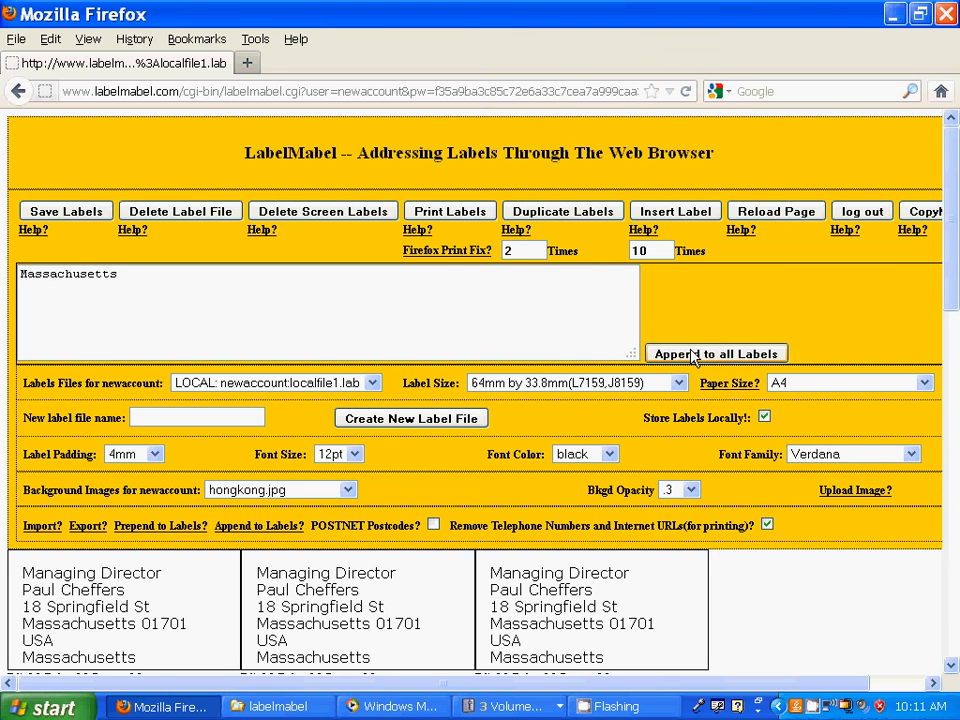
pyautogui.moveTo(949, 270); pyautogui.dragTo(939, 606)
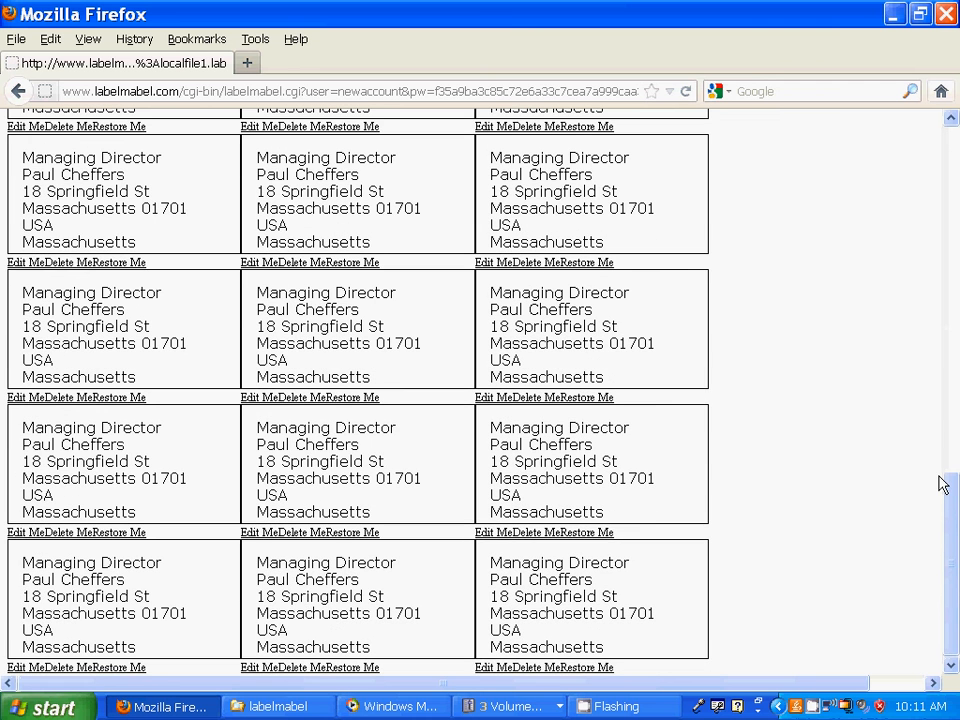
pyautogui.click(955, 145)
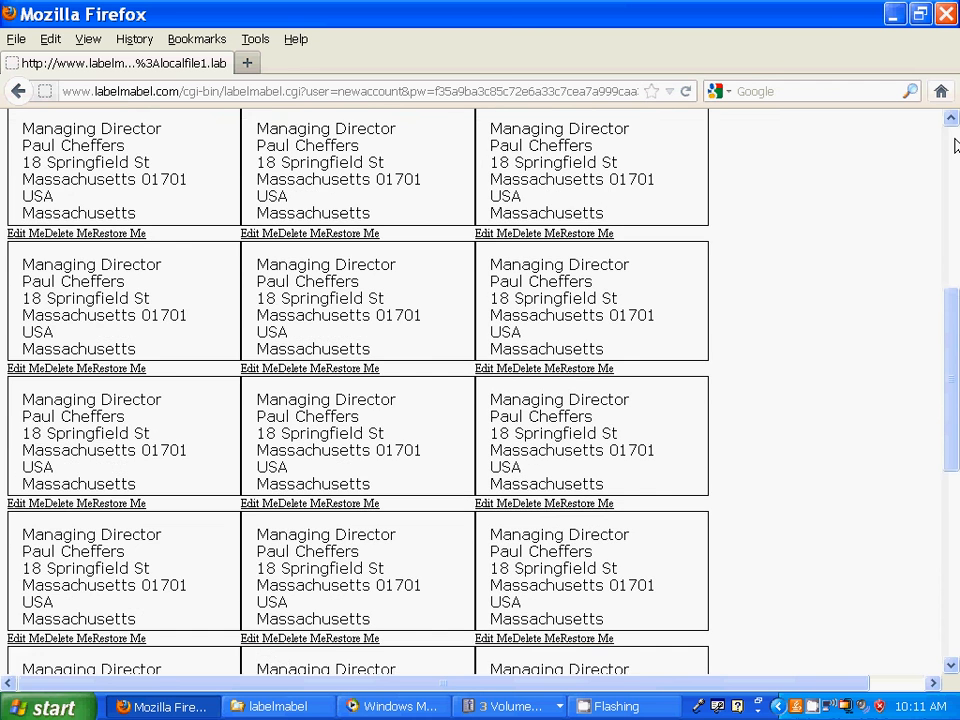
pyautogui.click(955, 145)
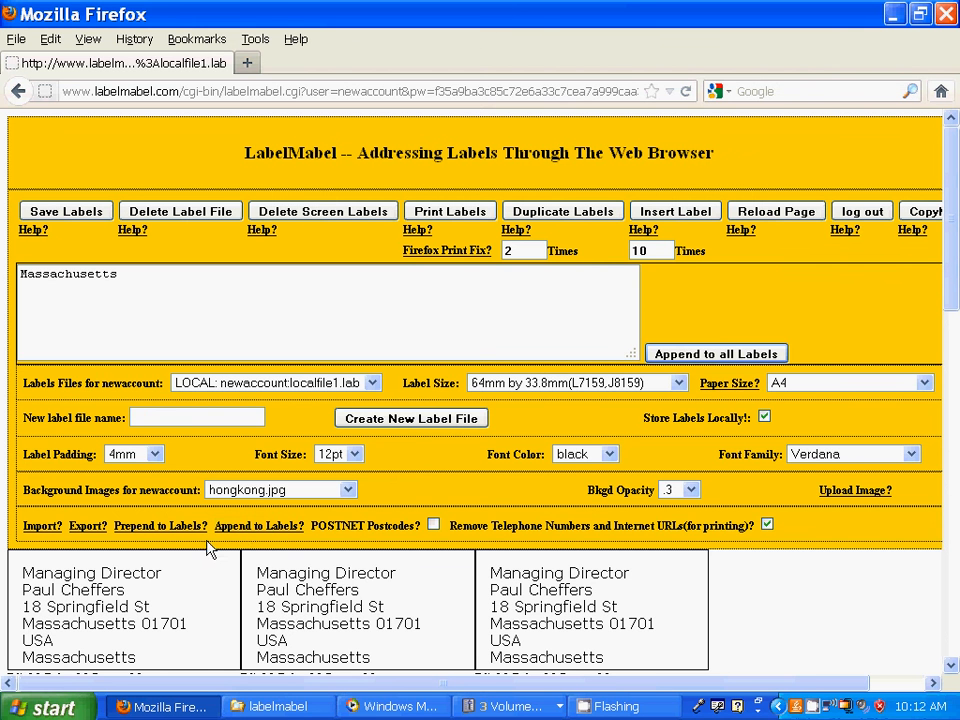
pyautogui.click(250, 527)
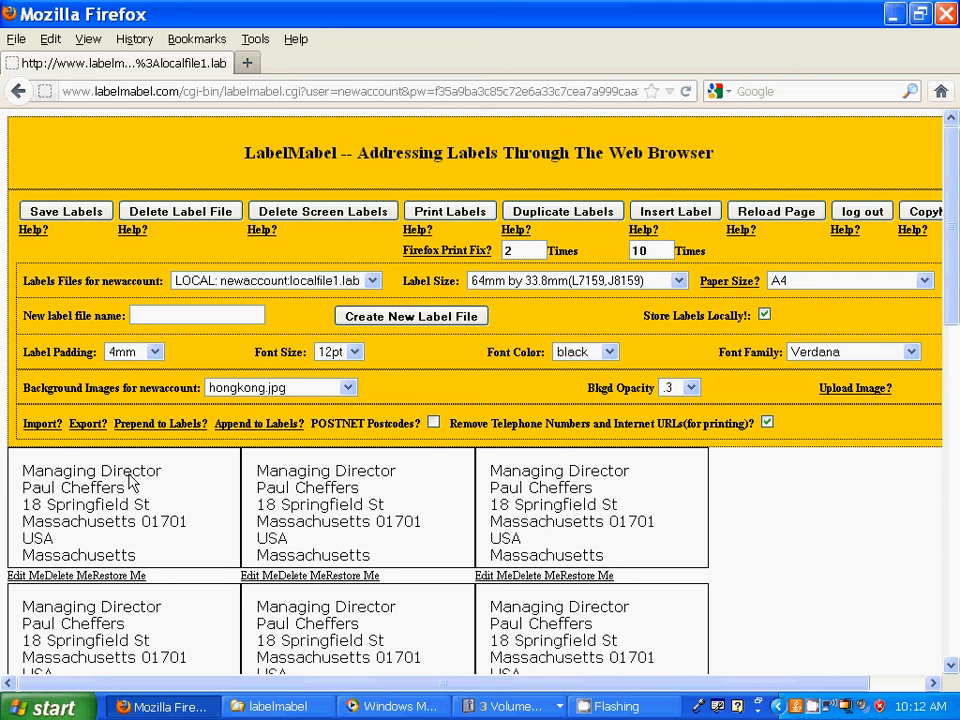
# - Reload the page and set the hongkong.jpg background opacity from .3 to 1.0
pyautogui.click(752, 218)
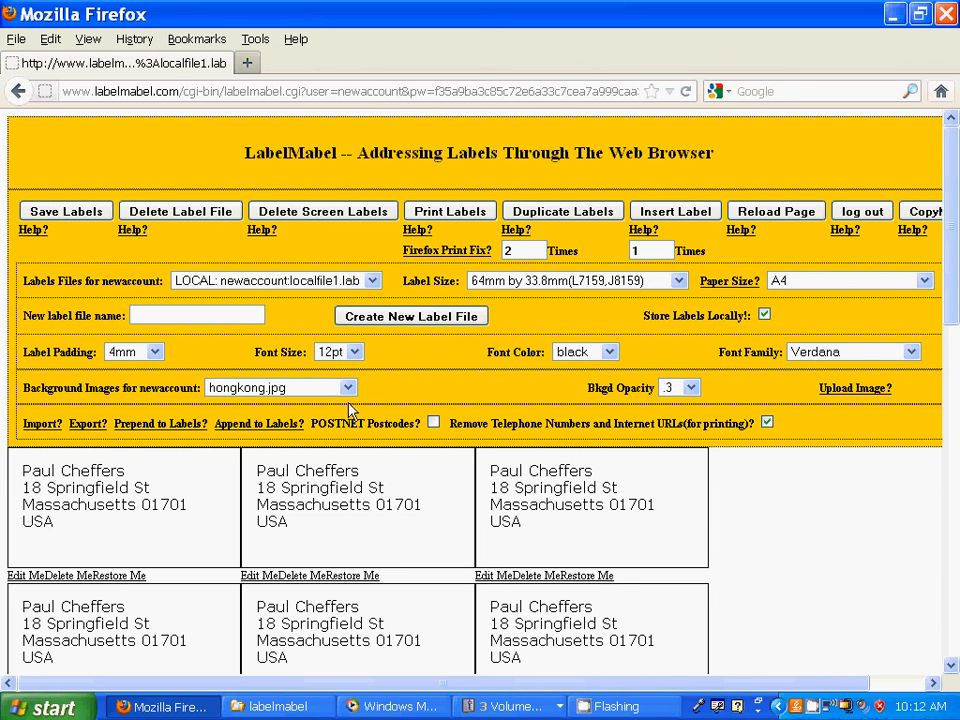
pyautogui.click(692, 388)
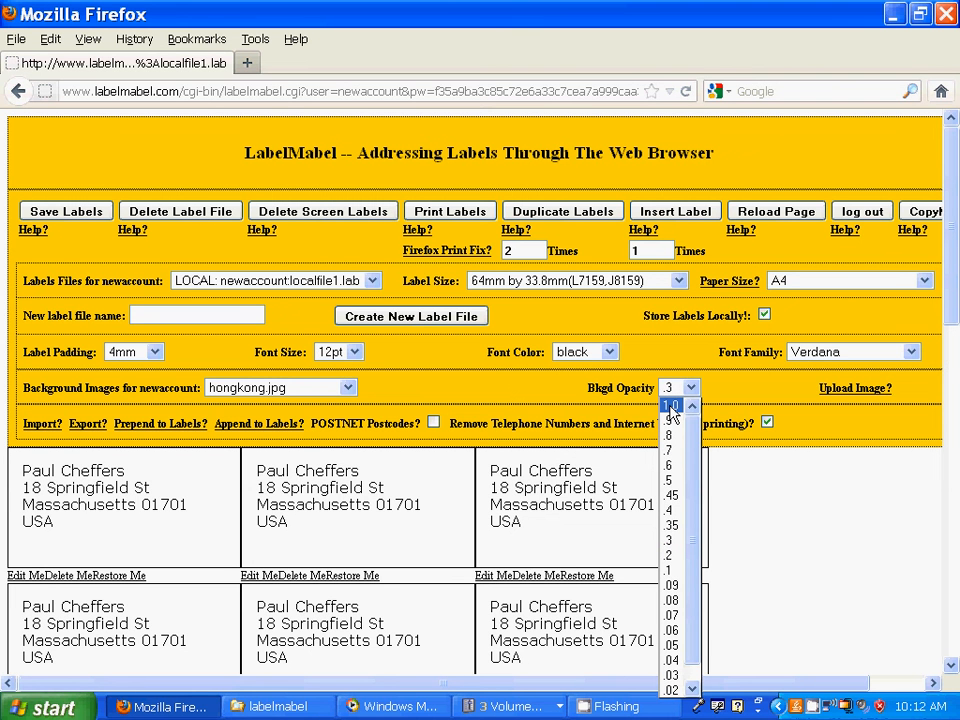
pyautogui.click(671, 406)
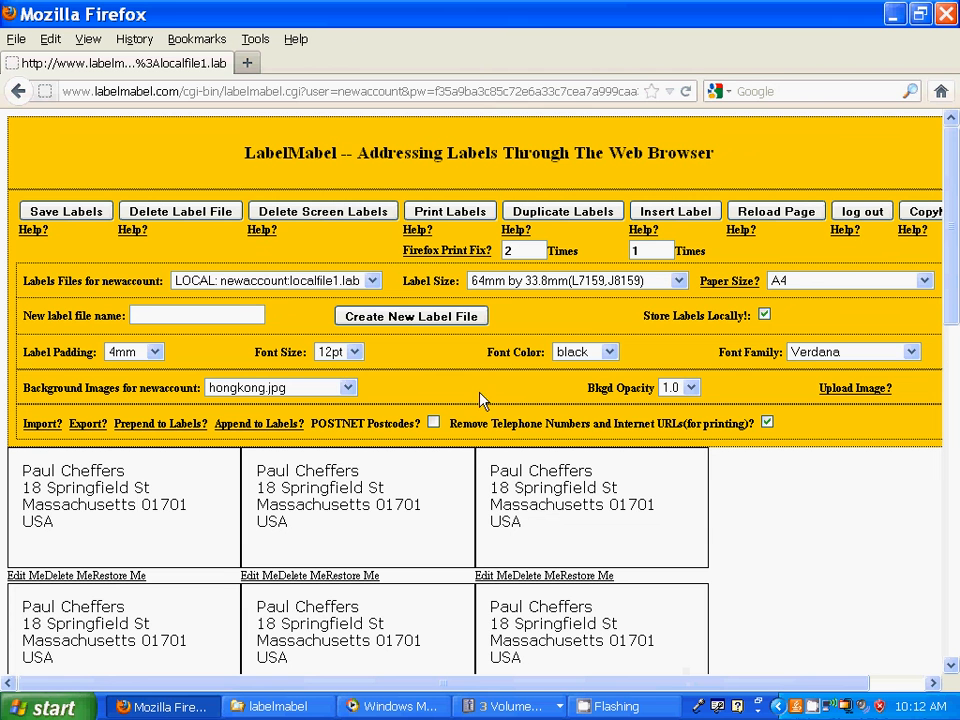
# - Preview the printable label sheet over the Hong Kong flag, then reload to the dashboard
pyautogui.click(449, 212)
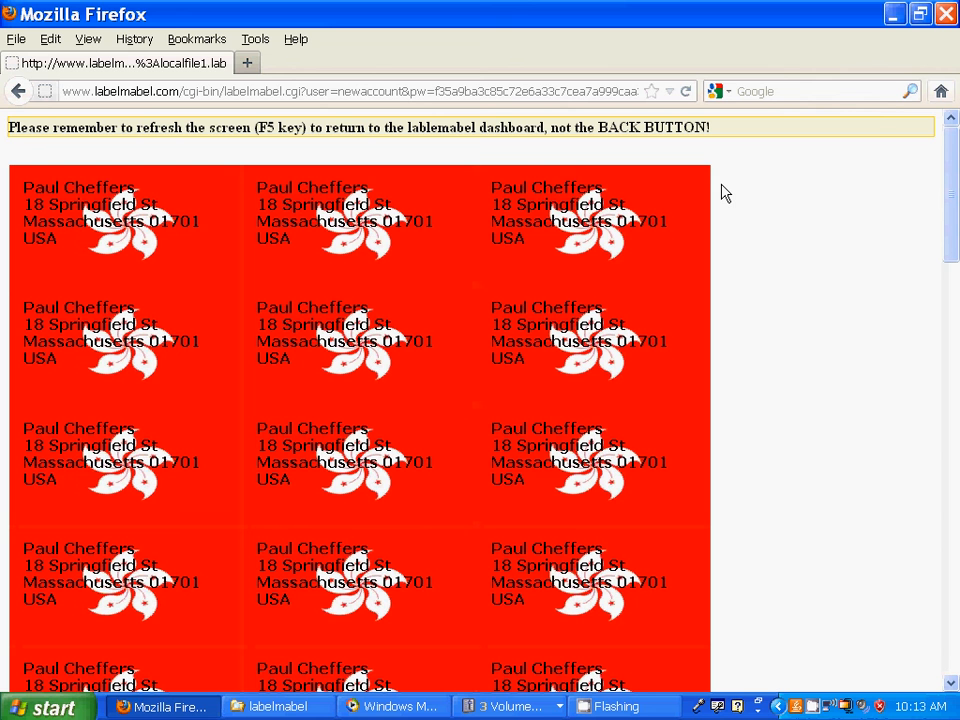
pyautogui.press('F5')
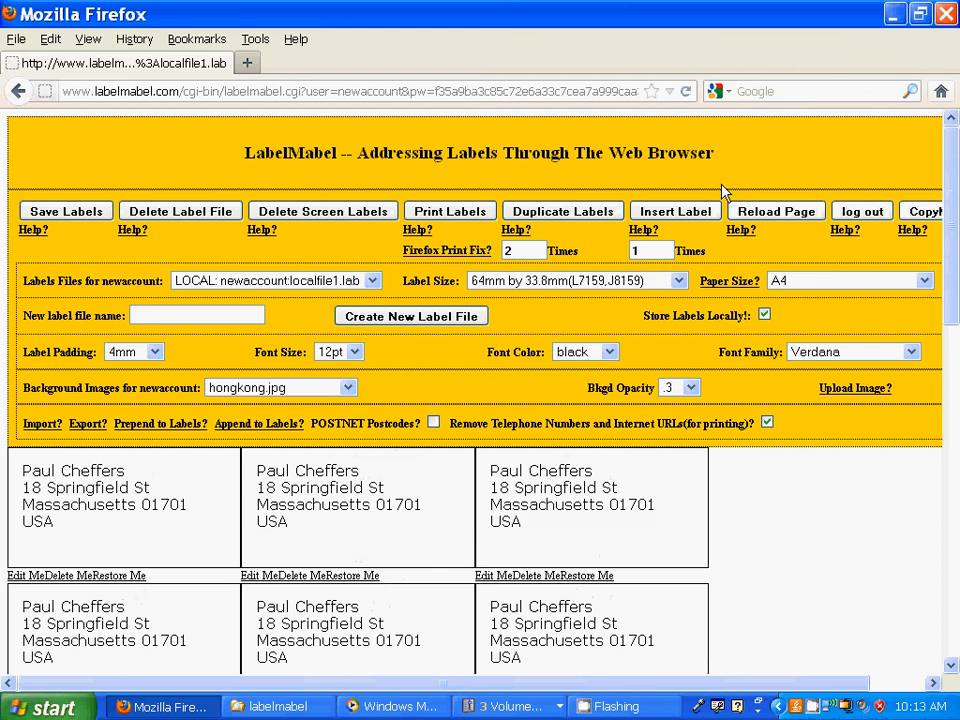
# - Log out of the LabelMabel account
pyautogui.click(862, 213)
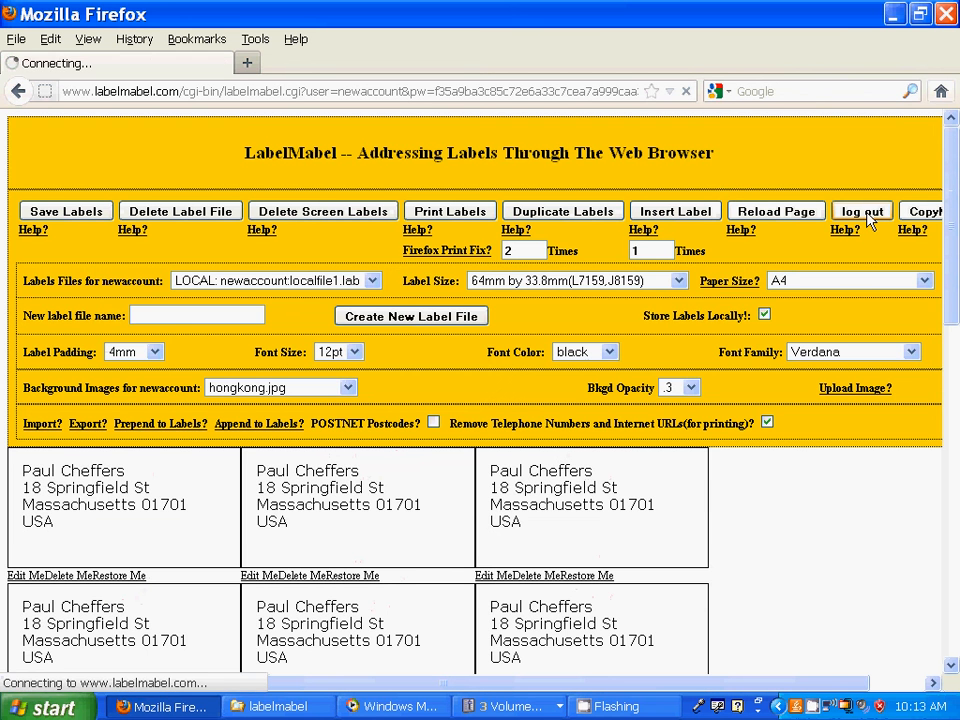